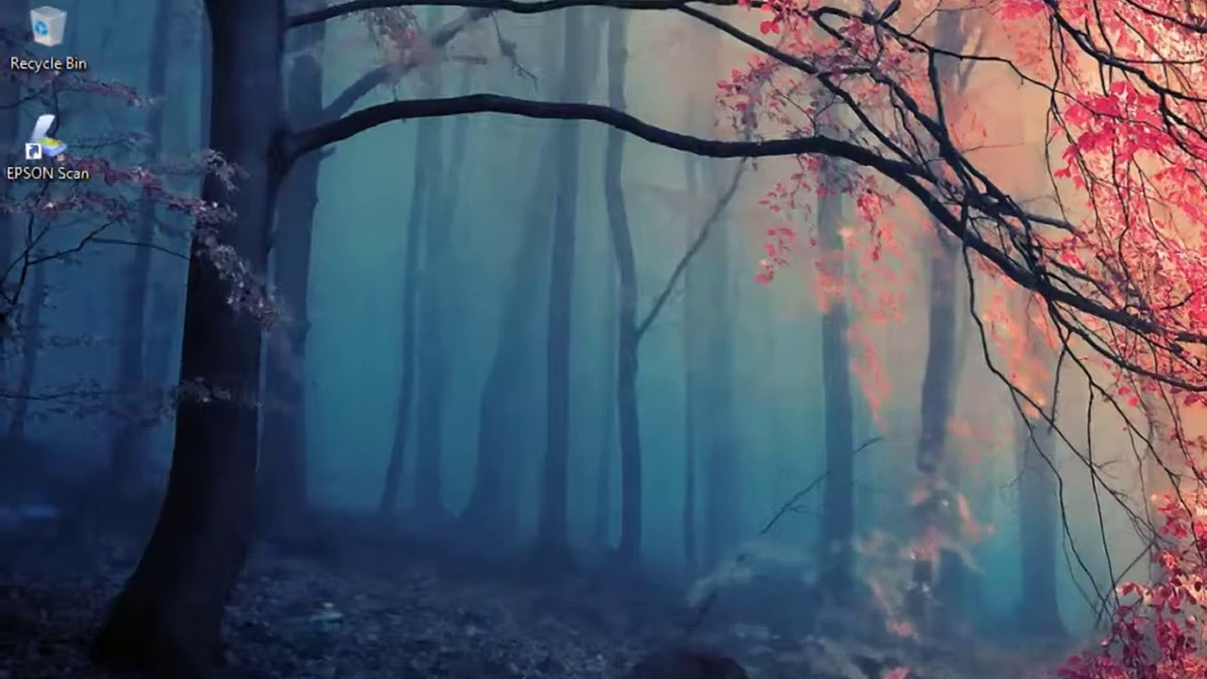
Open a blank Notepad document and shrink its window so more of the desktop shows beside it.
{"action": "left_click", "coordinate": [21, 671]}
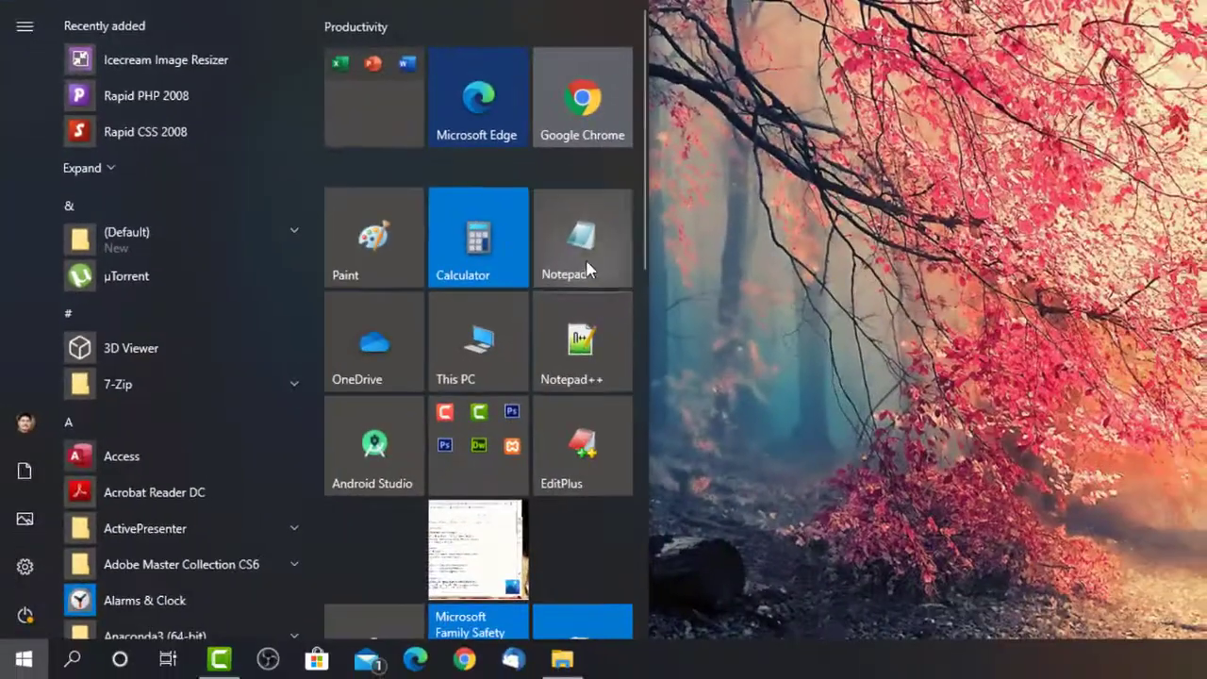
{"action": "left_click", "coordinate": [586, 270]}
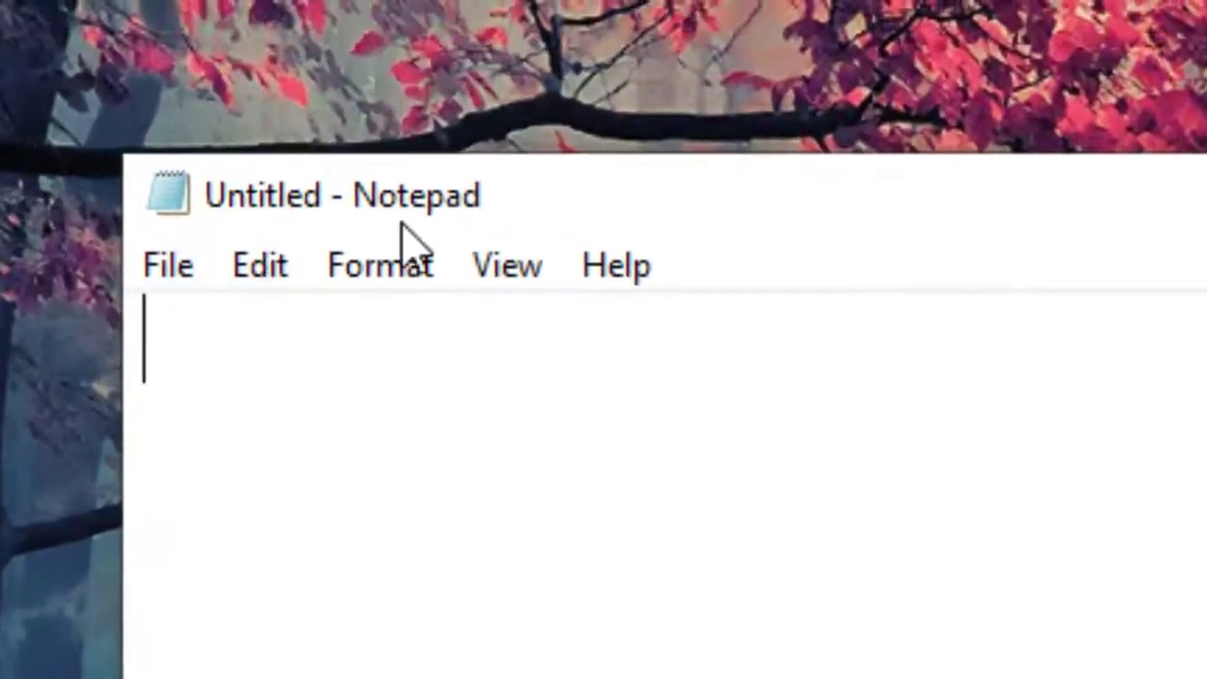
{"action": "left_click", "coordinate": [476, 272]}
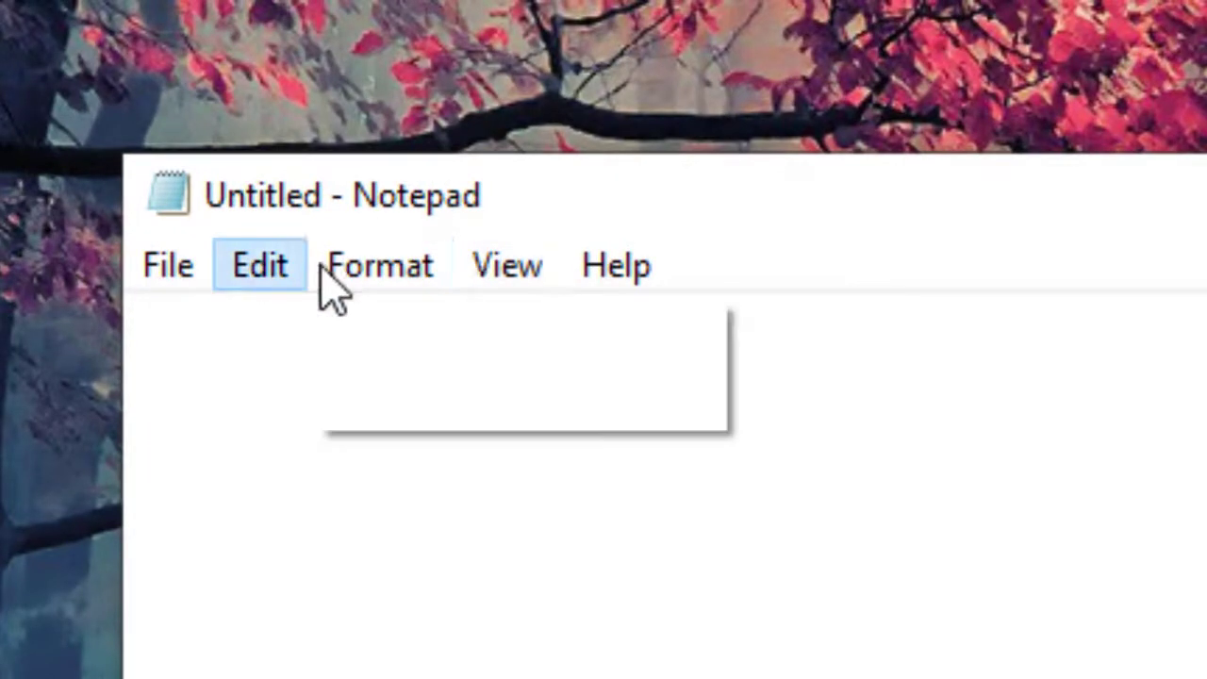
{"action": "mouse_move", "coordinate": [169, 287]}
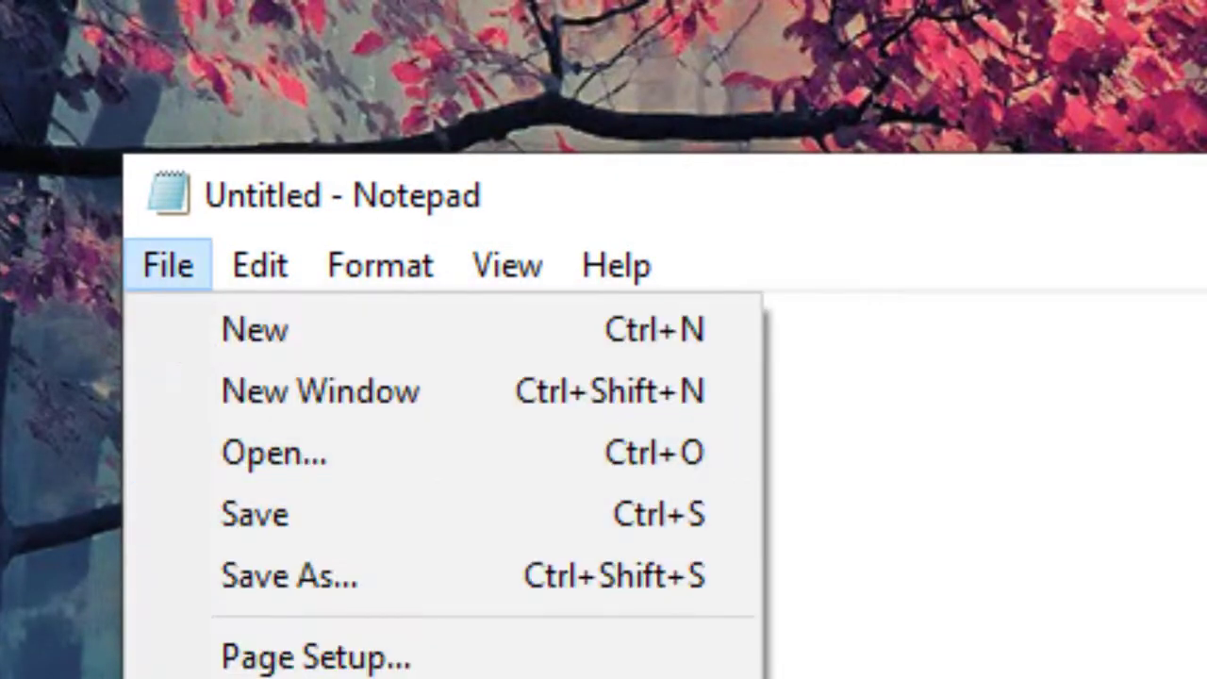
{"action": "left_click", "coordinate": [170, 268]}
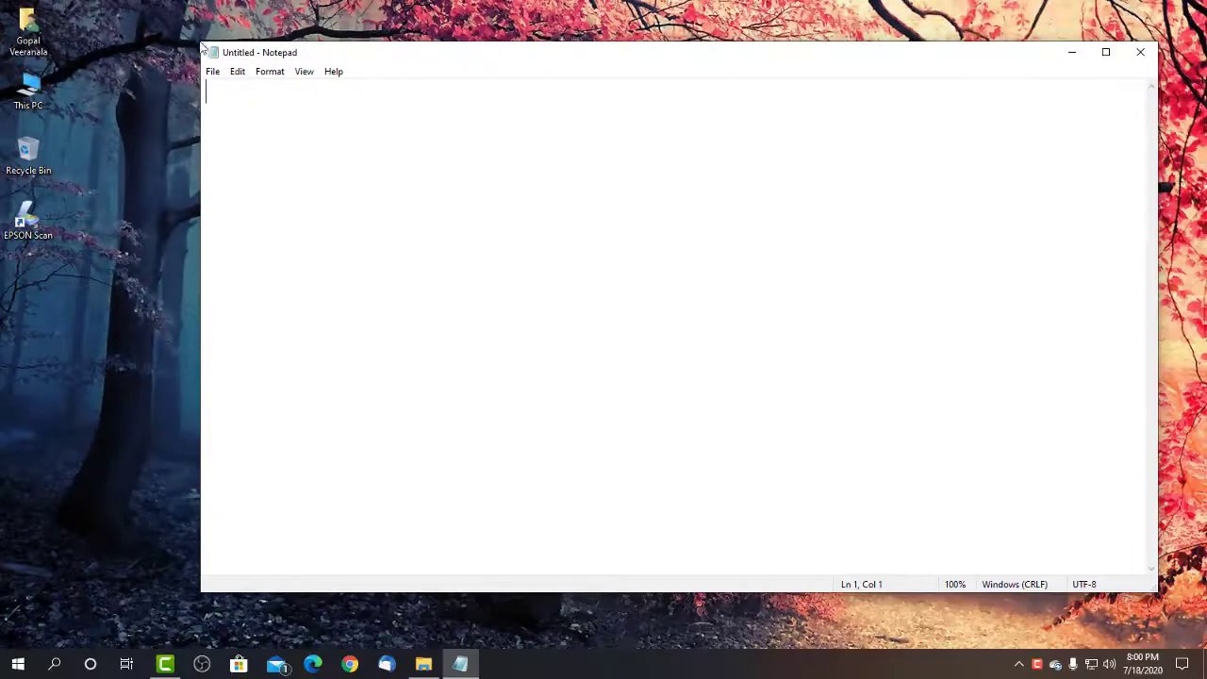
{"action": "left_click_drag", "start_coordinate": [201, 43], "coordinate": [522, 131]}
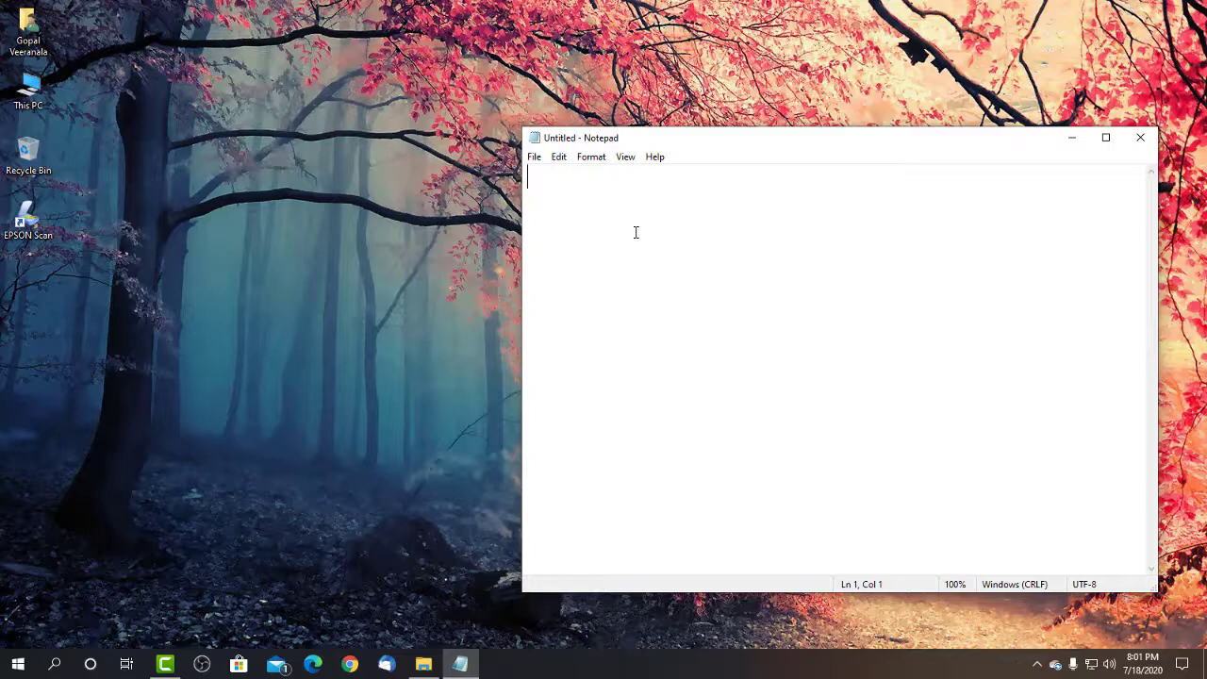
Enter the word "English" in the Notepad document and add two line breaks after it.
{"action": "type", "text": "Ebgk"}
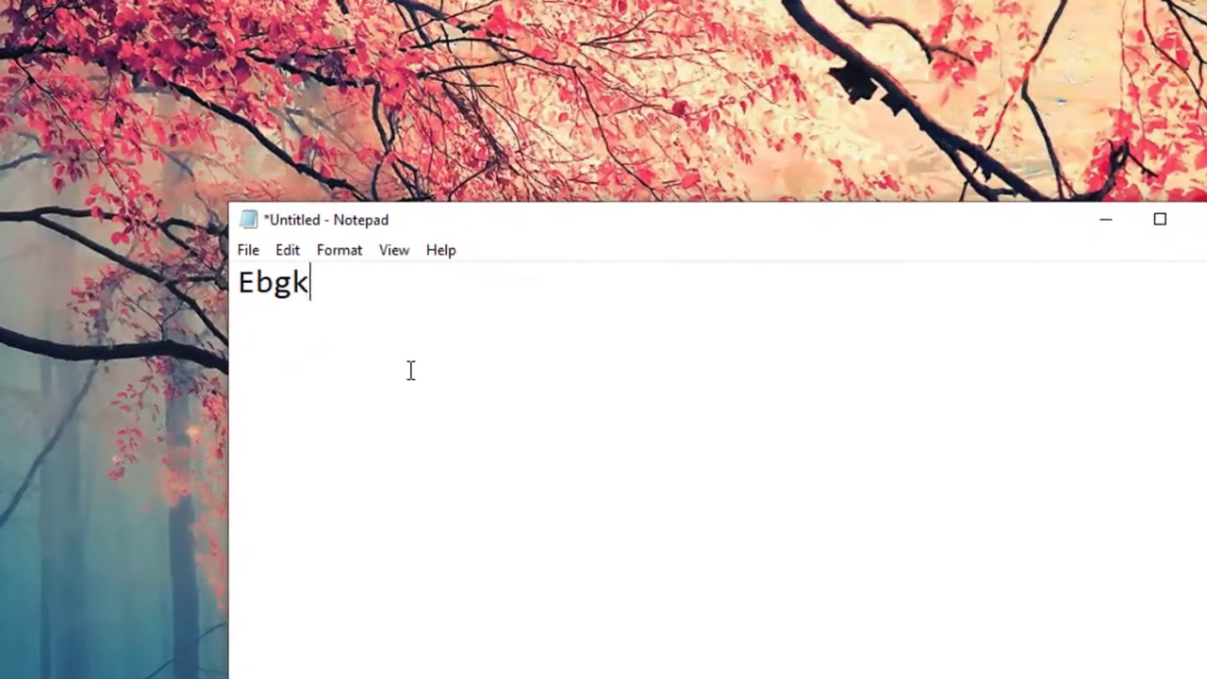
{"action": "key", "text": "BackSpace"}
{"action": "key", "text": "BackSpace"}
{"action": "key", "text": "BackSpace"}
{"action": "type", "text": "nglish"}
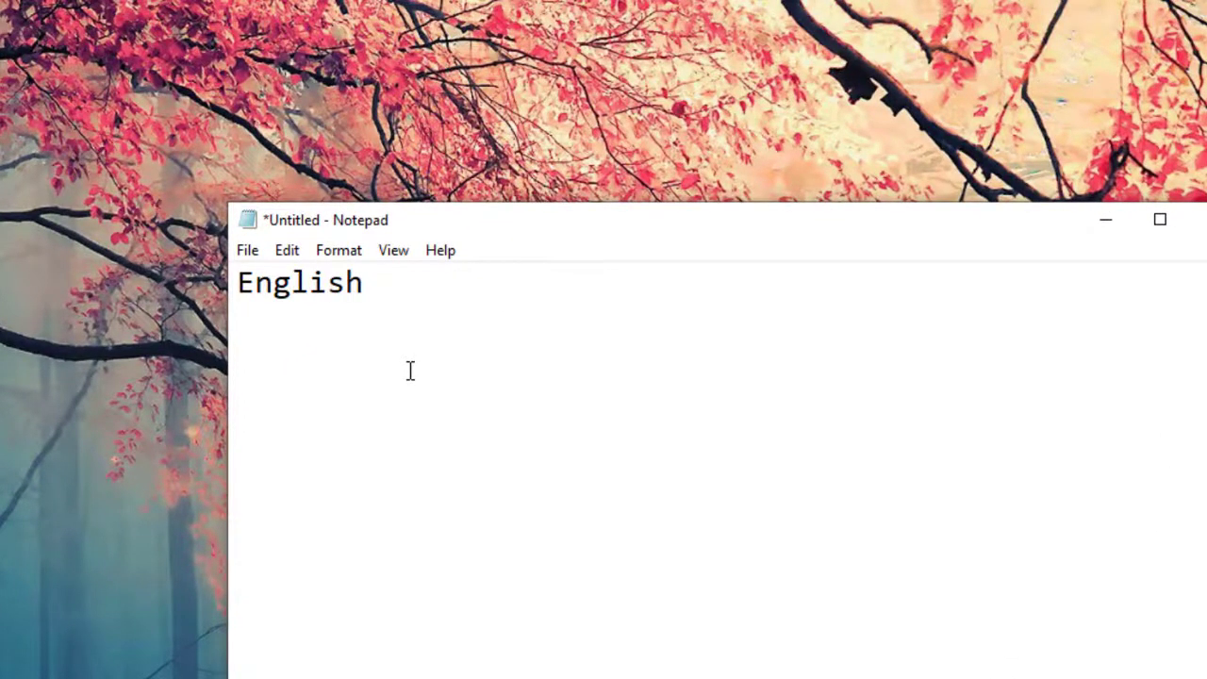
{"action": "key", "text": "Return"}
{"action": "key", "text": "Return"}
Minimize Notepad and open the Windows Language settings in a maximized window.
{"action": "left_click", "coordinate": [1107, 220]}
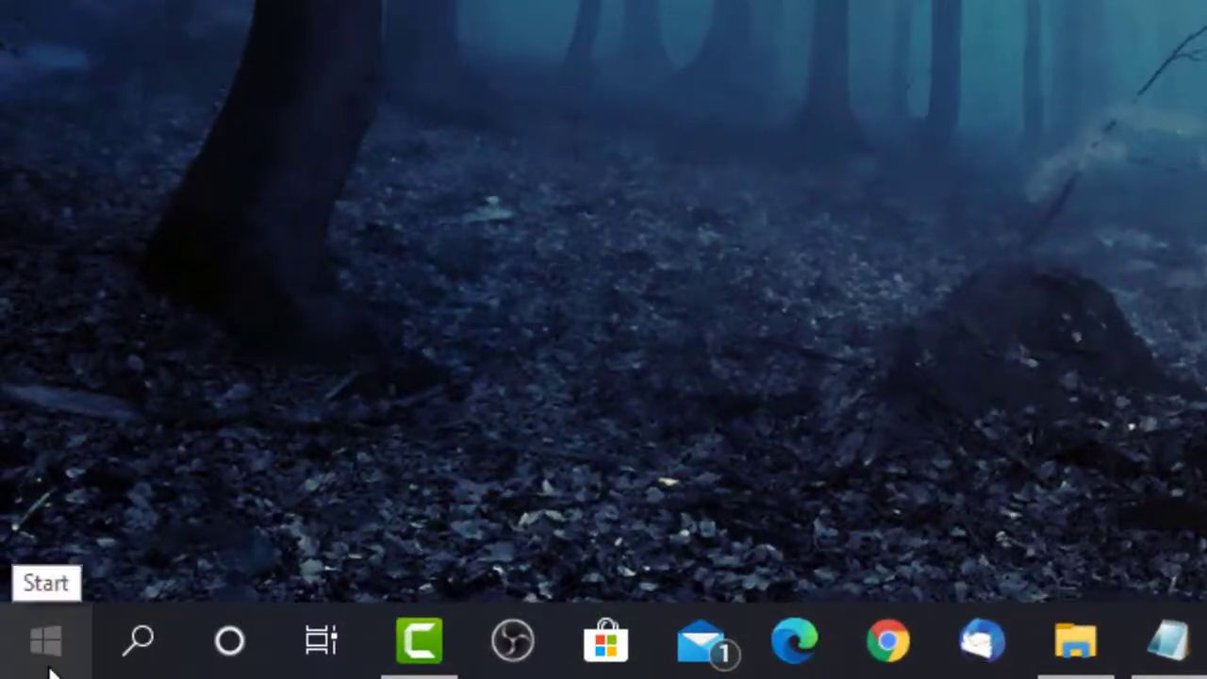
{"action": "left_click", "coordinate": [49, 668]}
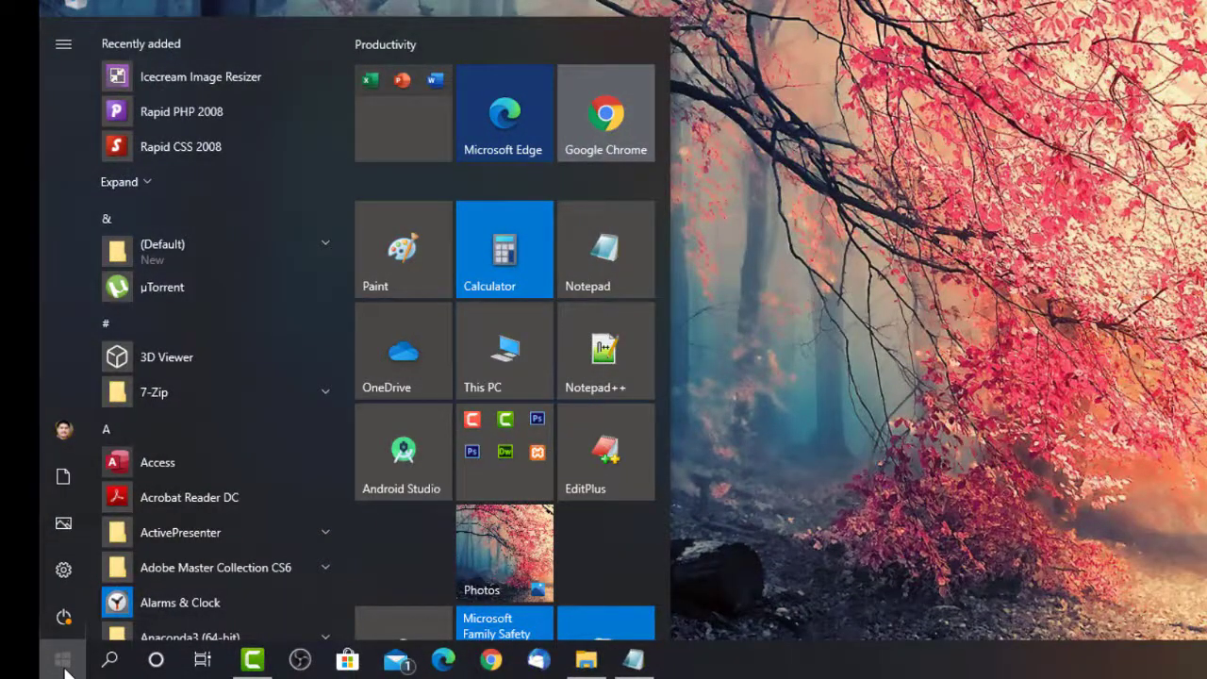
{"action": "type", "text": "languag"}
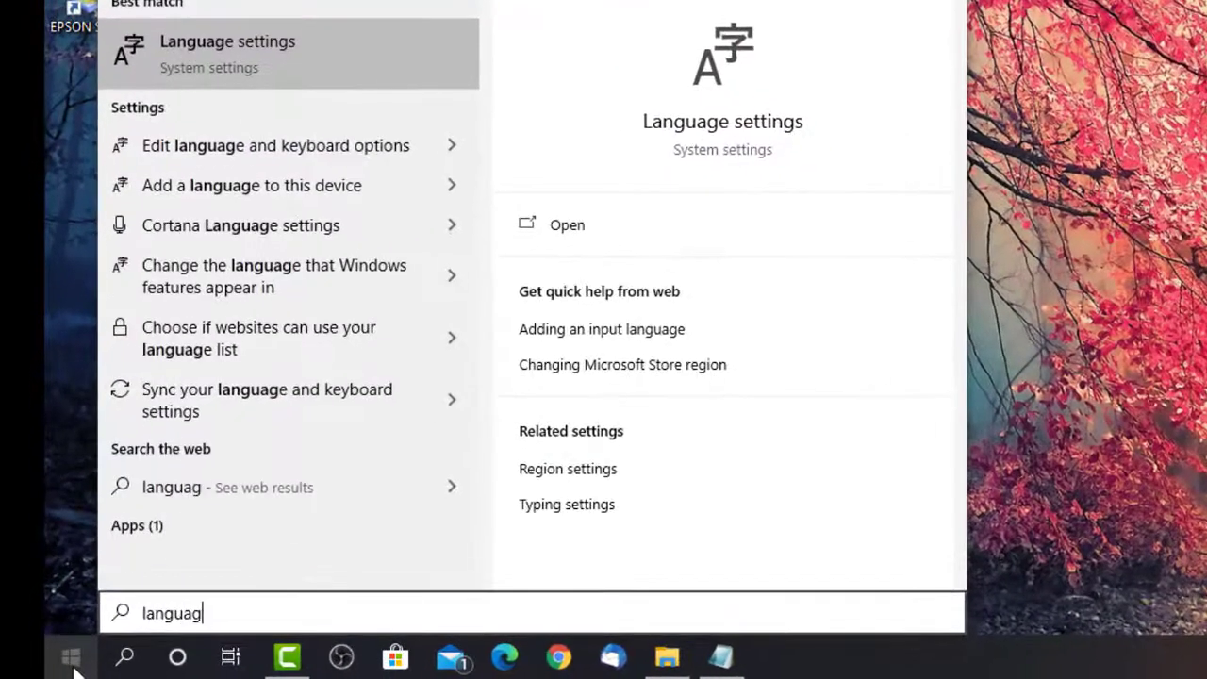
{"action": "type", "text": "e"}
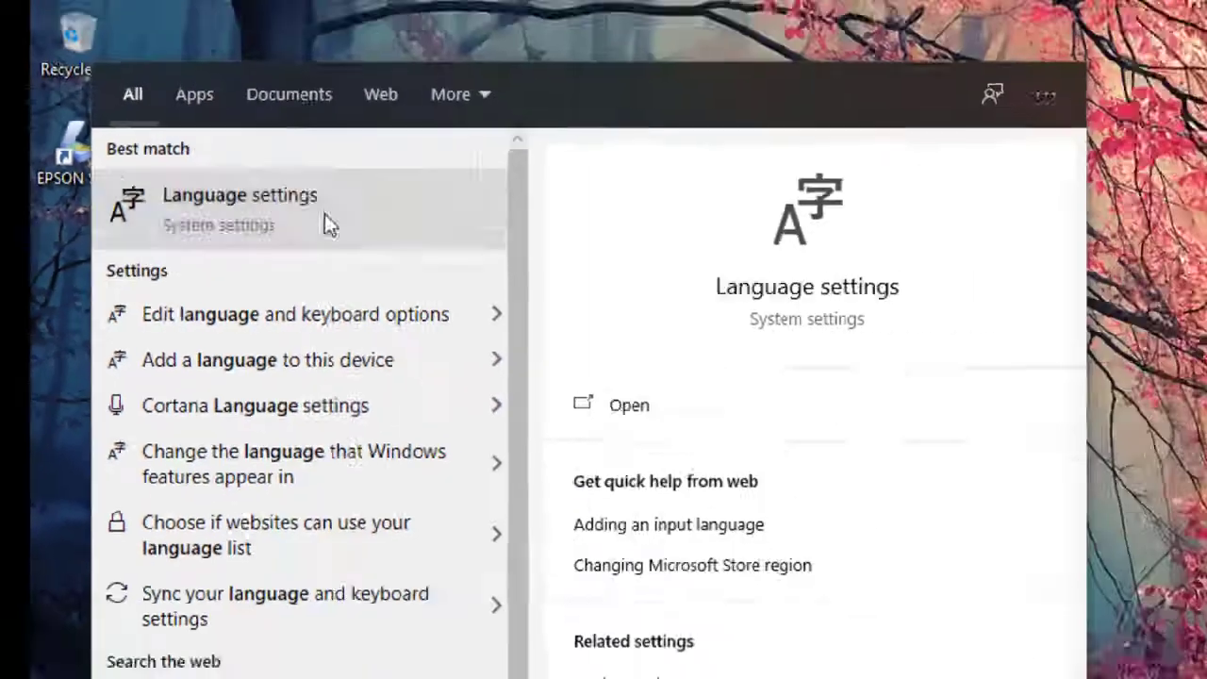
{"action": "left_click", "coordinate": [324, 217]}
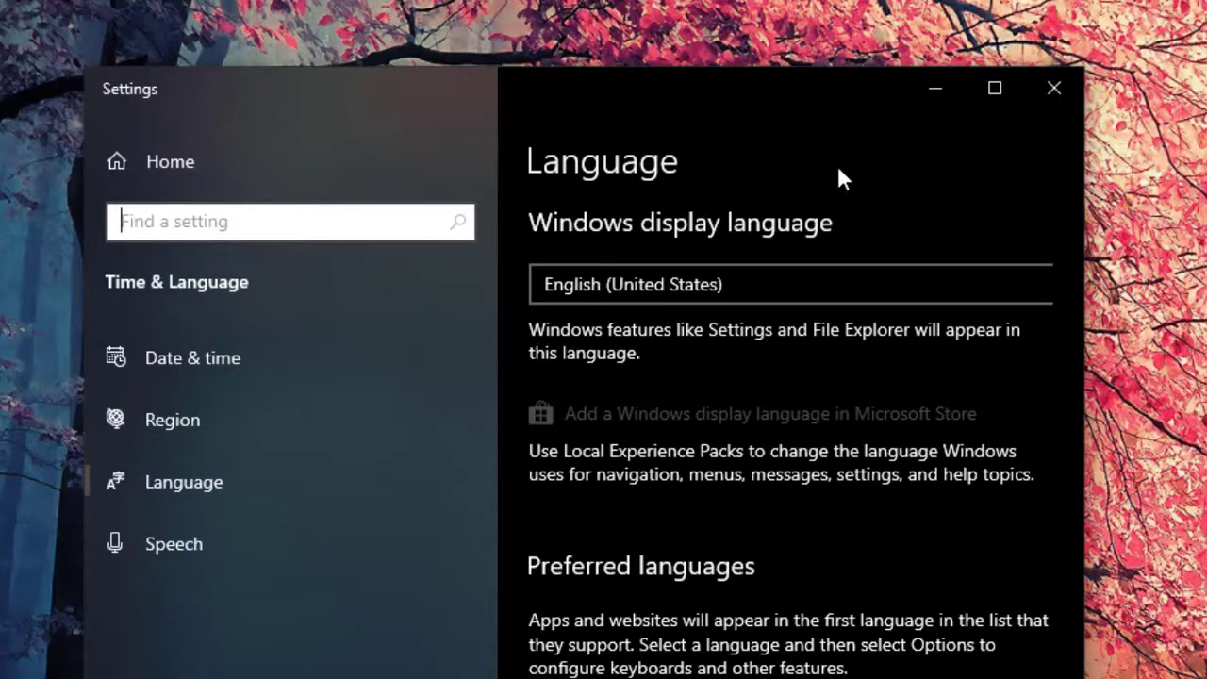
{"action": "left_click", "coordinate": [995, 88]}
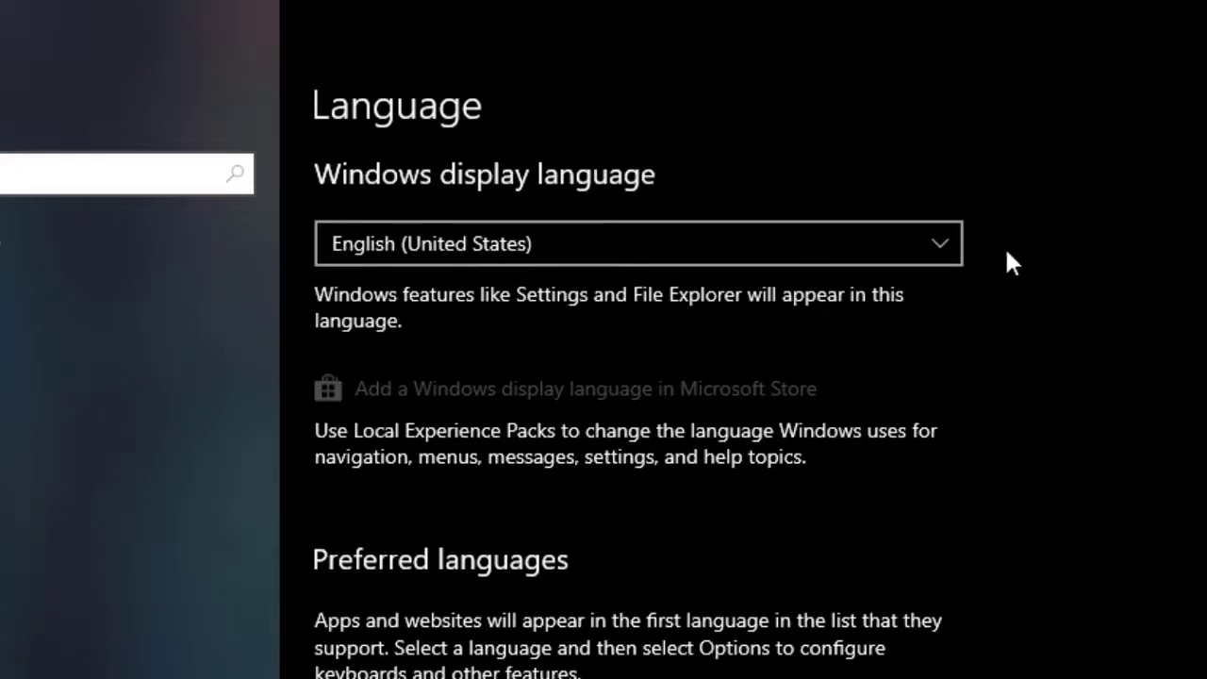
Check the Windows display language choices, and start adding a preferred language by browsing the installable languages.
{"action": "left_click", "coordinate": [673, 242]}
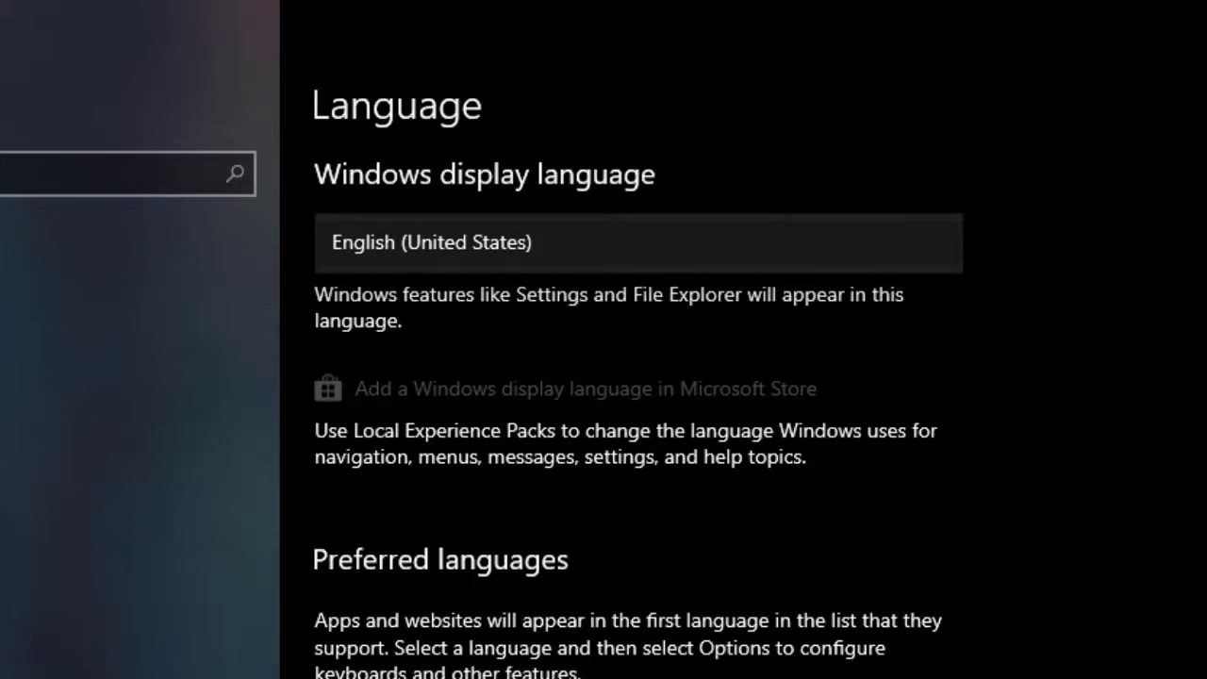
{"action": "scroll", "coordinate": [404, 556], "scroll_direction": "down", "scroll_amount": 3}
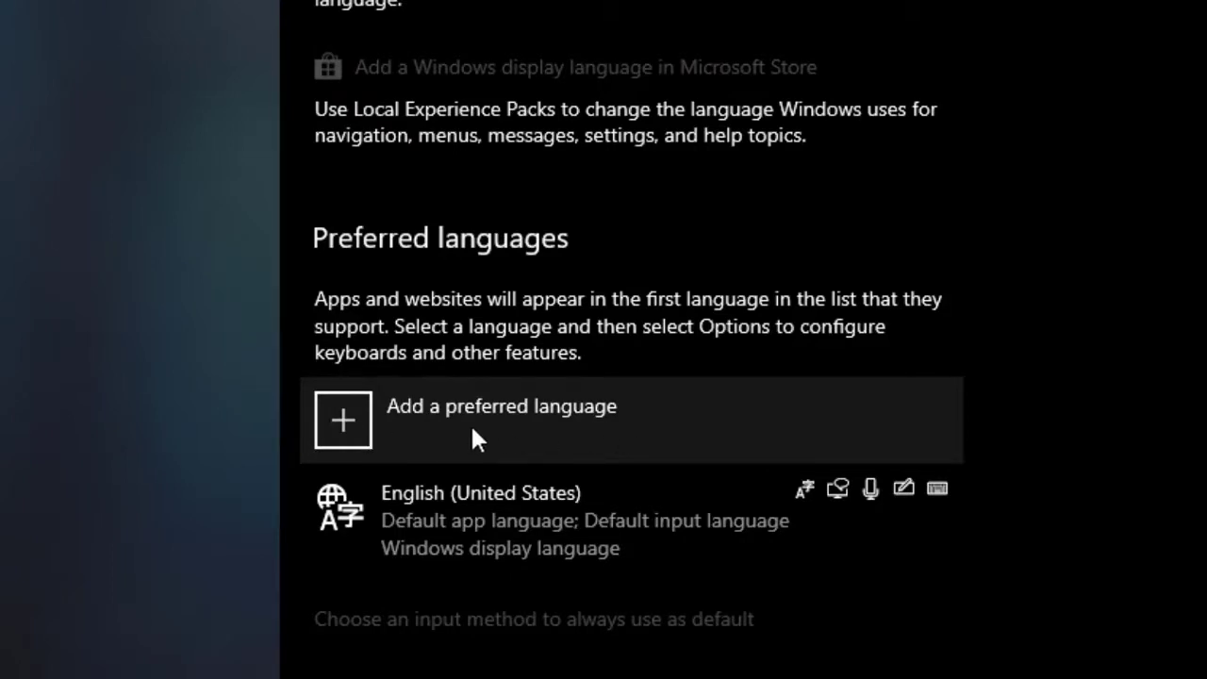
{"action": "left_click", "coordinate": [596, 418]}
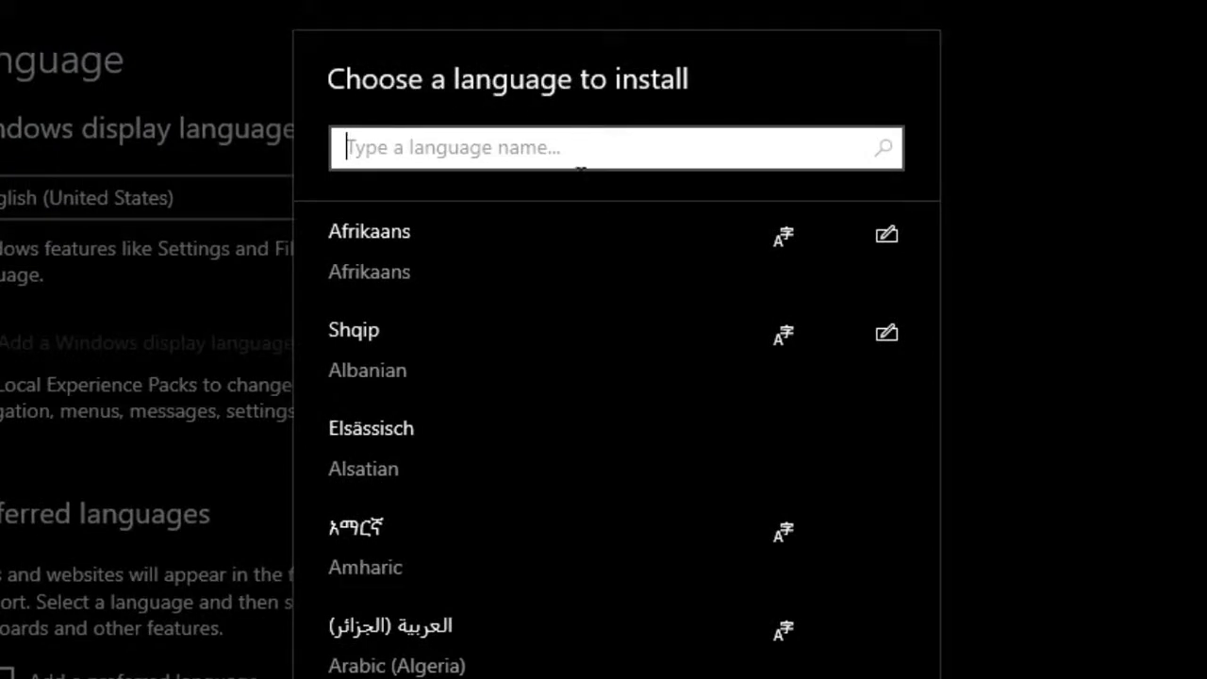
{"action": "scroll", "coordinate": [699, 413], "scroll_direction": "down", "scroll_amount": 2}
{"action": "scroll", "coordinate": [717, 490], "scroll_direction": "down", "scroll_amount": 1}
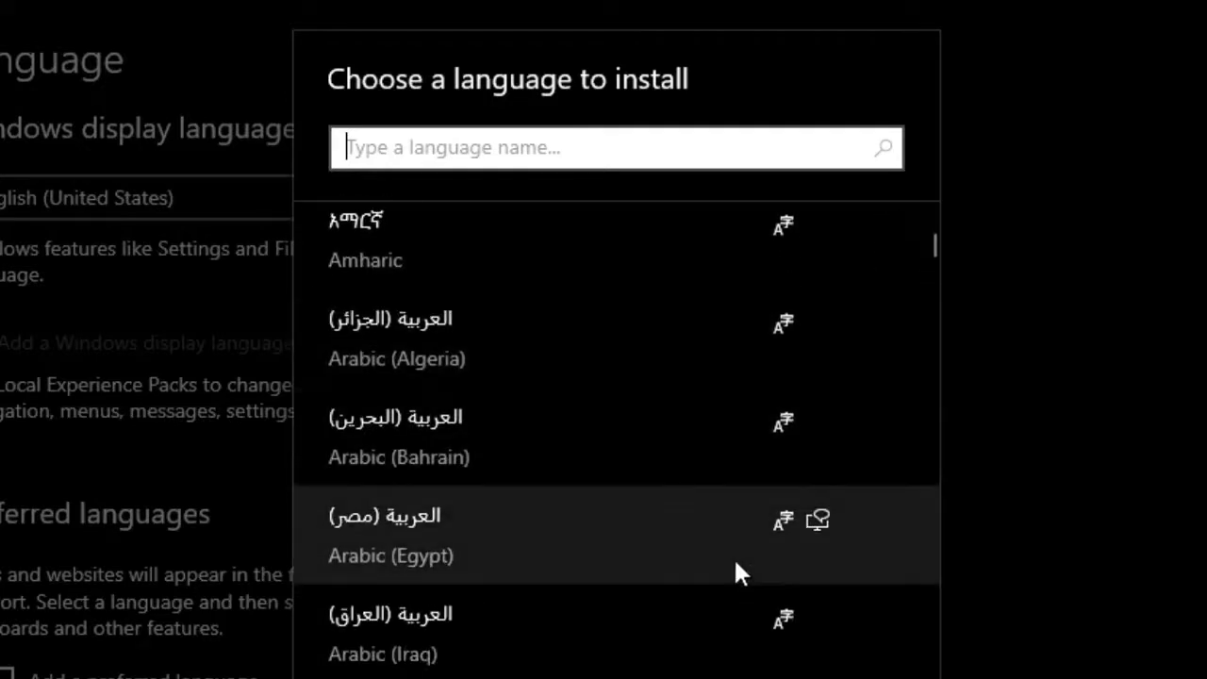
{"action": "left_click_drag", "start_coordinate": [928, 243], "coordinate": [912, 627]}
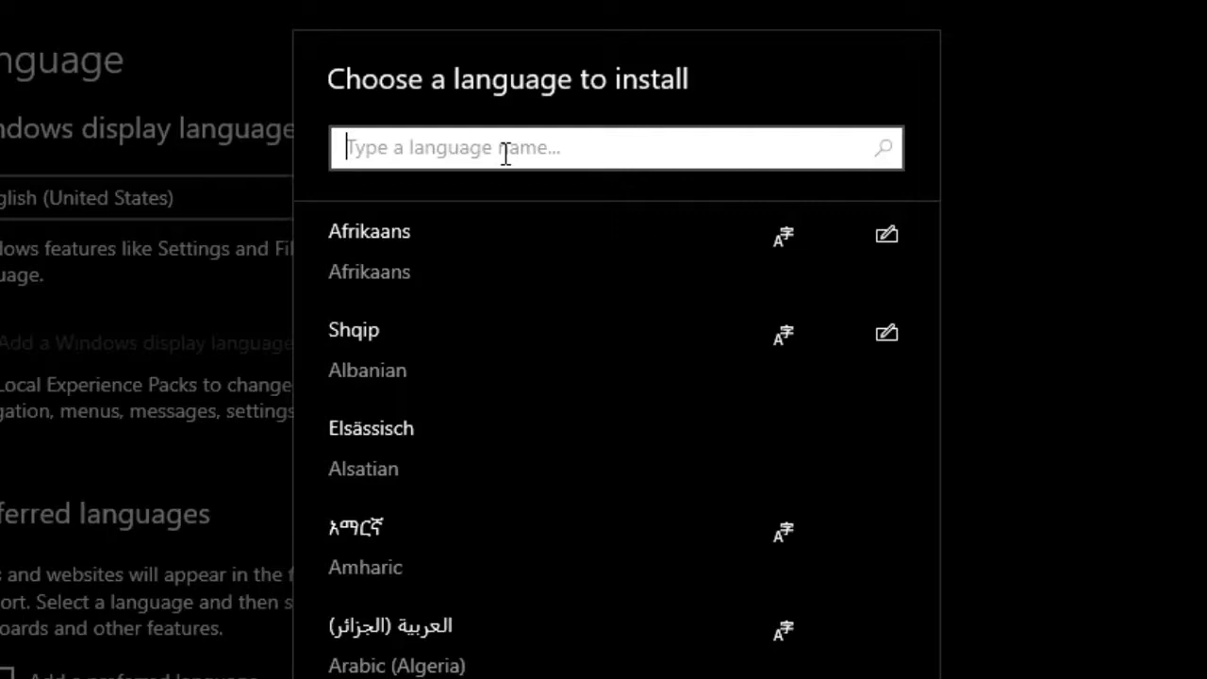
Search the installable languages for "hin" and for "tami".
{"action": "type", "text": "hin"}
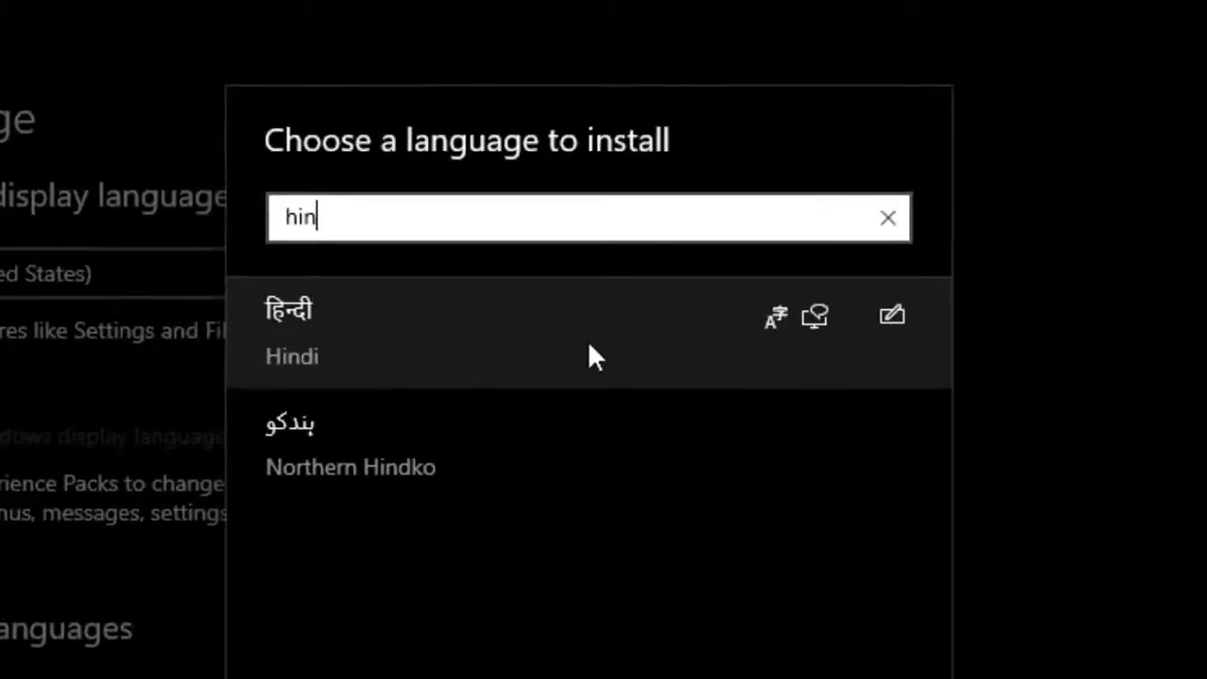
{"action": "double_click", "coordinate": [296, 218]}
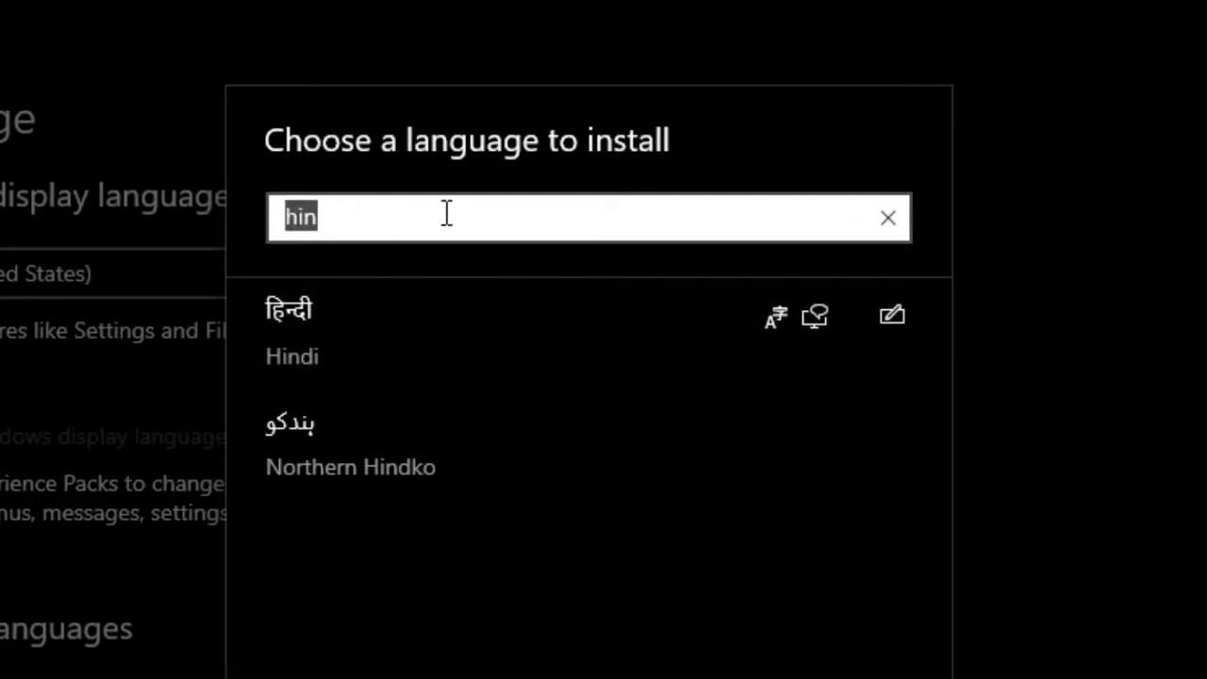
{"action": "type", "text": "tami"}
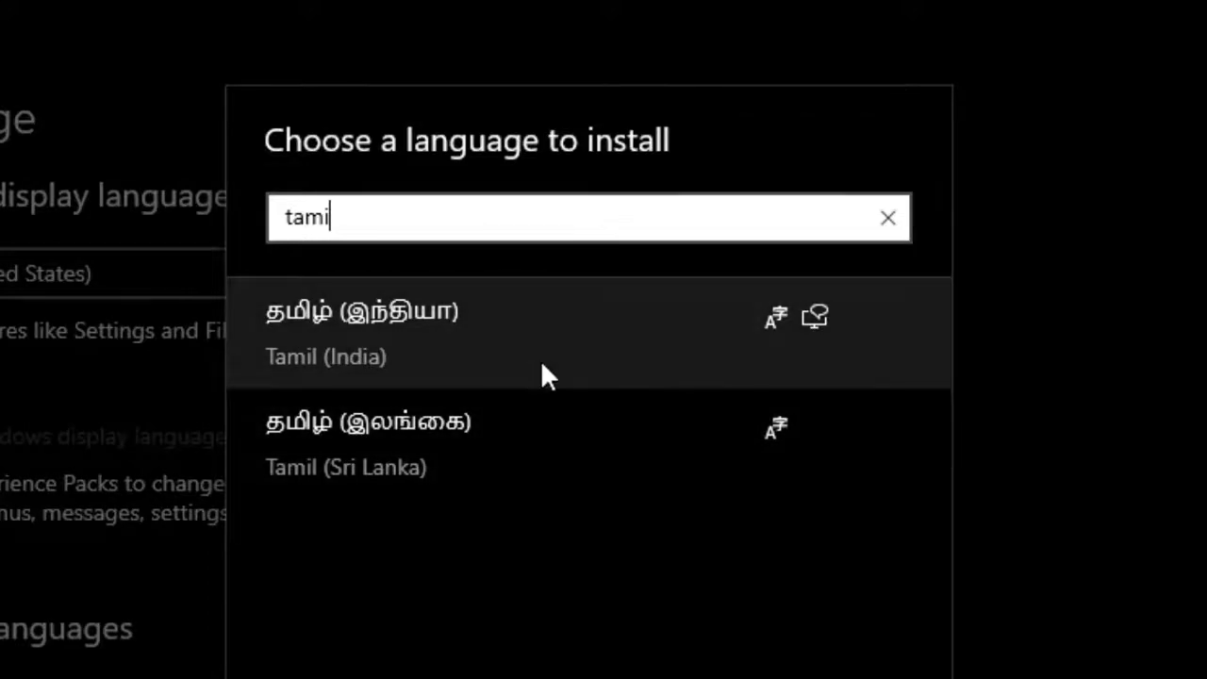
Search for "hin" and install Hindi as a preferred language.
{"action": "double_click", "coordinate": [368, 220]}
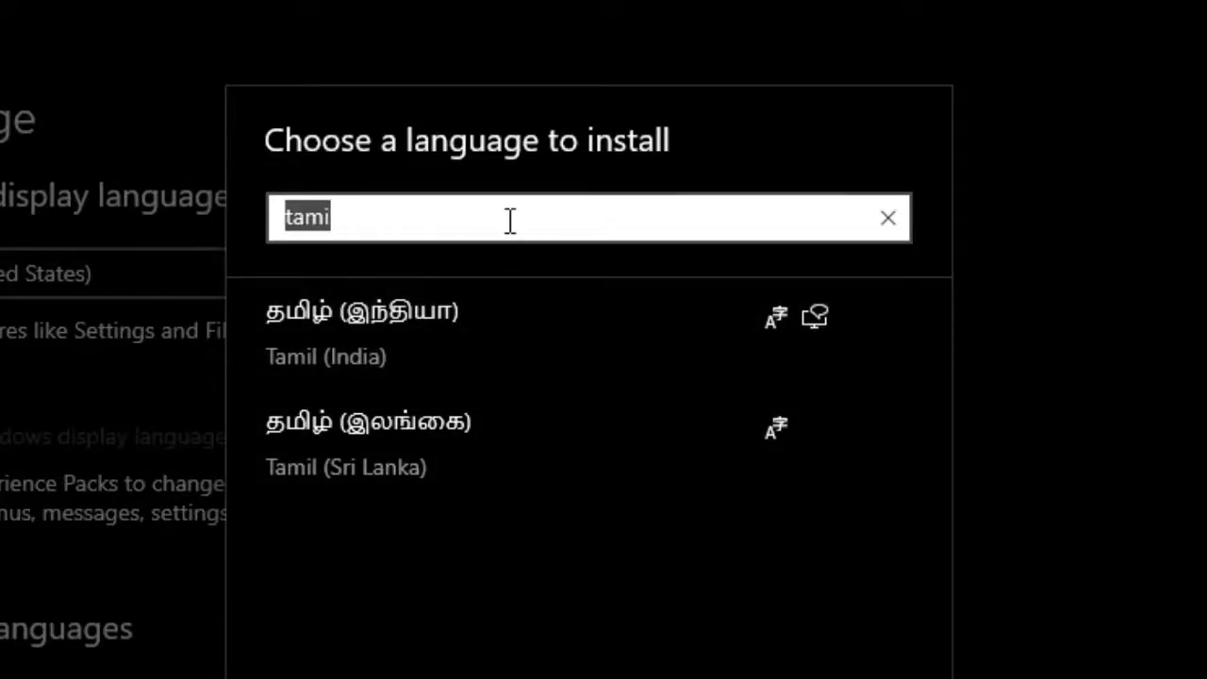
{"action": "type", "text": "hin"}
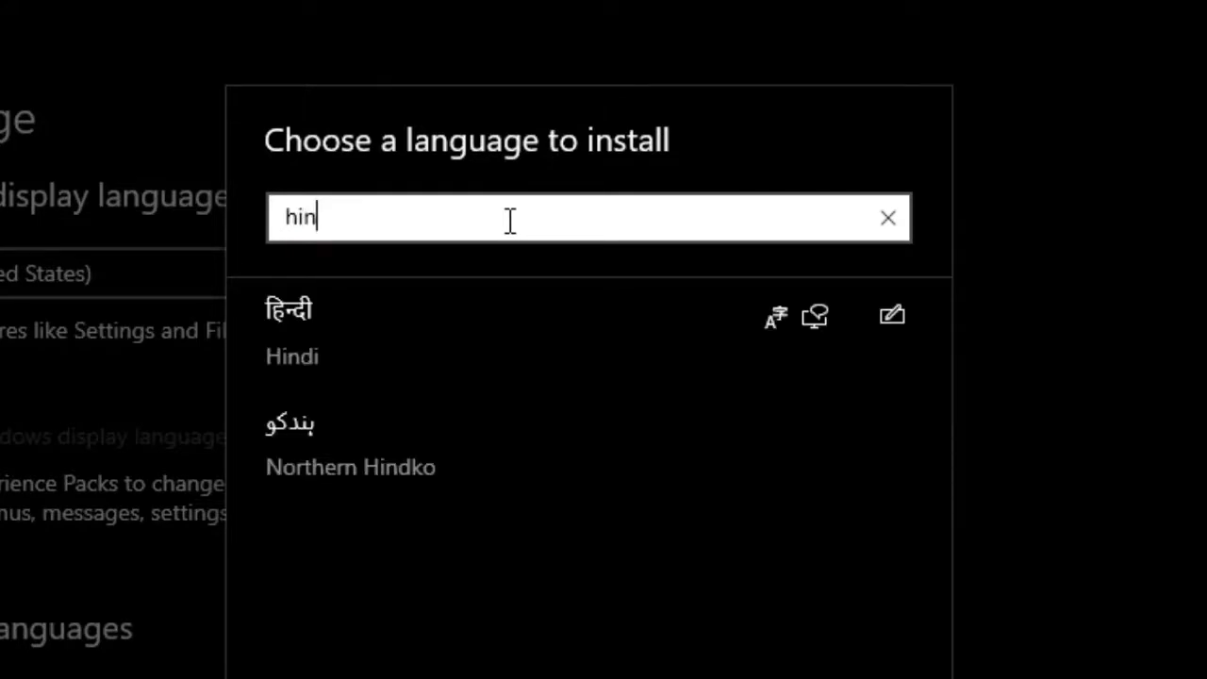
{"action": "left_click", "coordinate": [554, 353]}
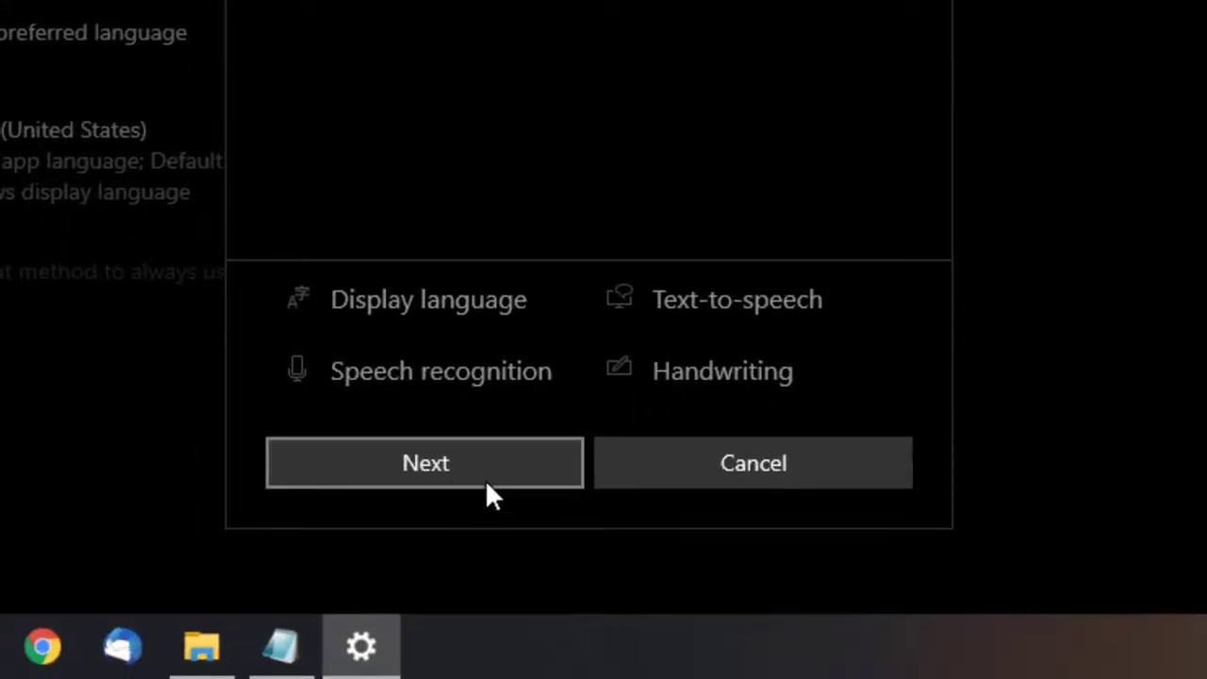
{"action": "left_click", "coordinate": [487, 482]}
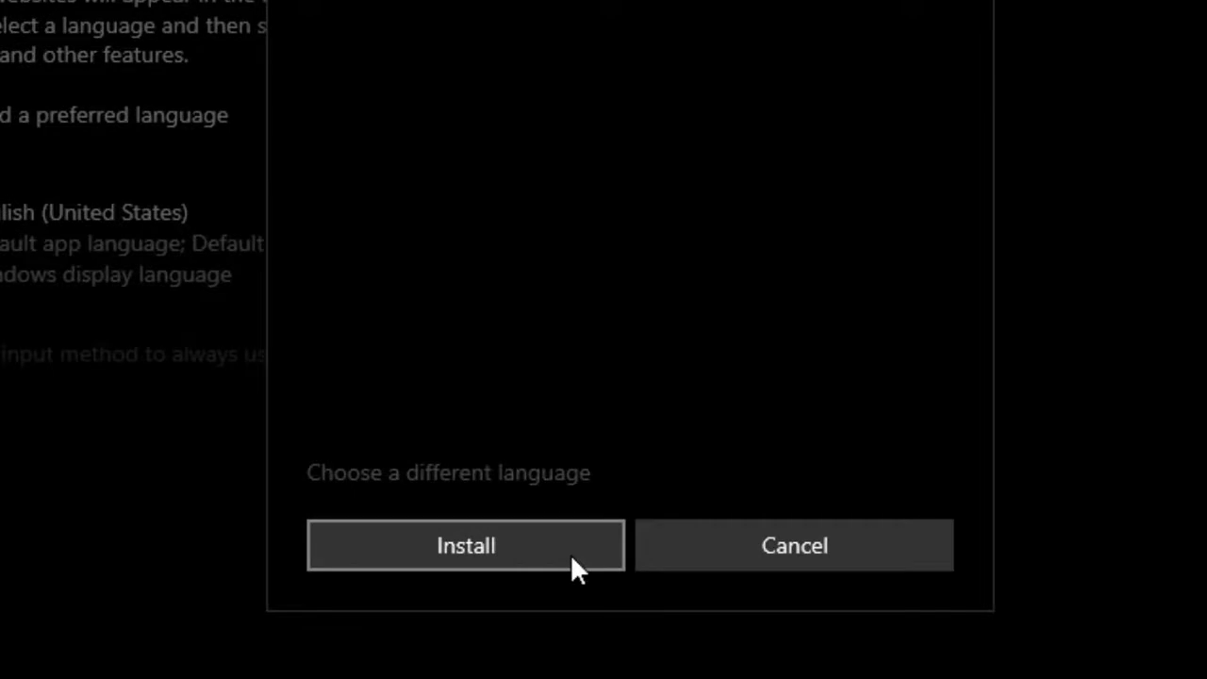
{"action": "left_click", "coordinate": [573, 556]}
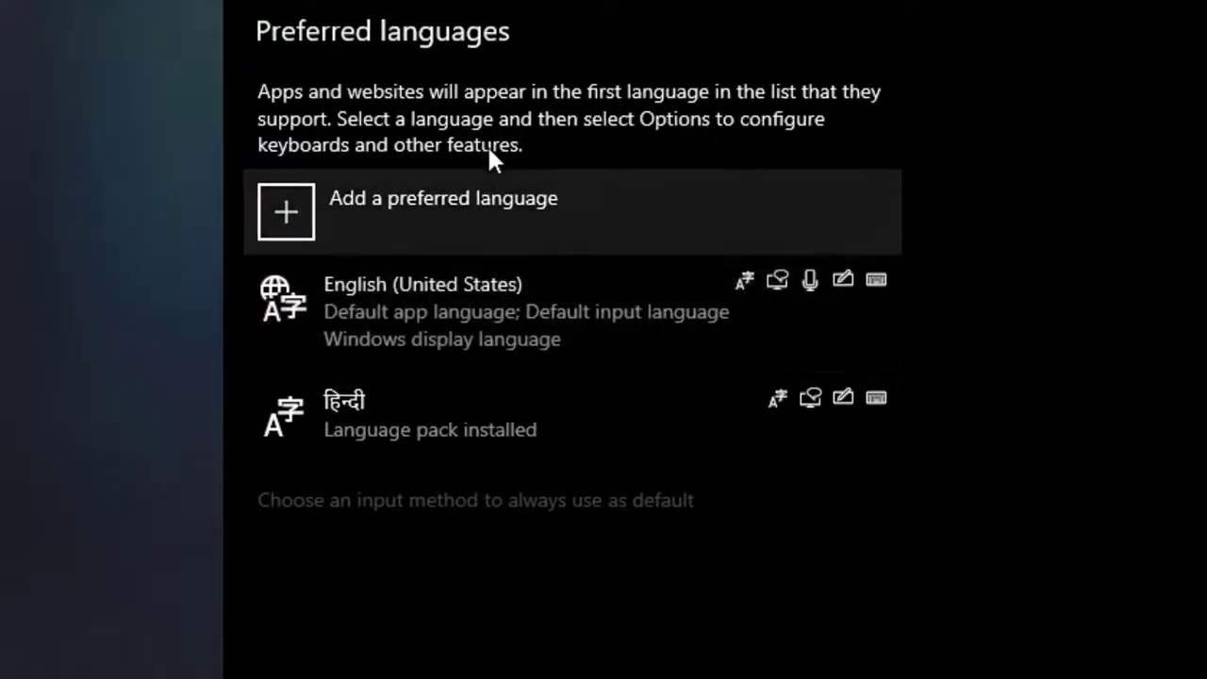
Add the Hindi Phonetic input method editor keyboard in the Hindi language options.
{"action": "left_click", "coordinate": [620, 441]}
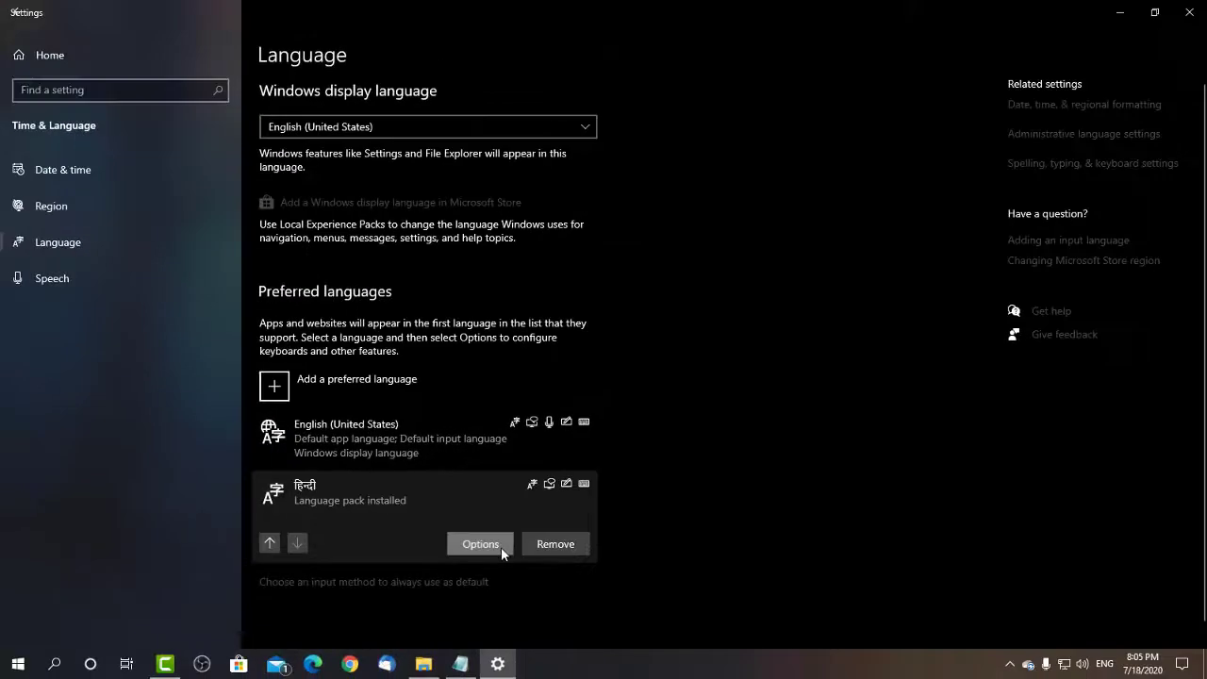
{"action": "left_click", "coordinate": [501, 547]}
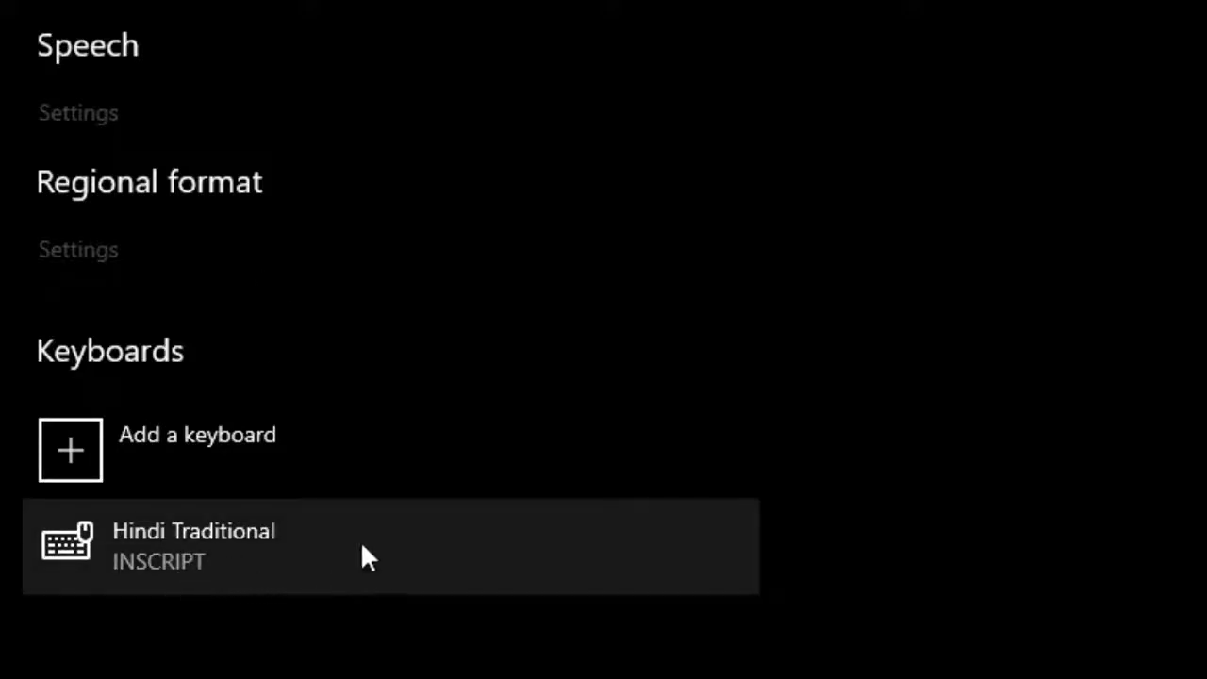
{"action": "left_click", "coordinate": [331, 455]}
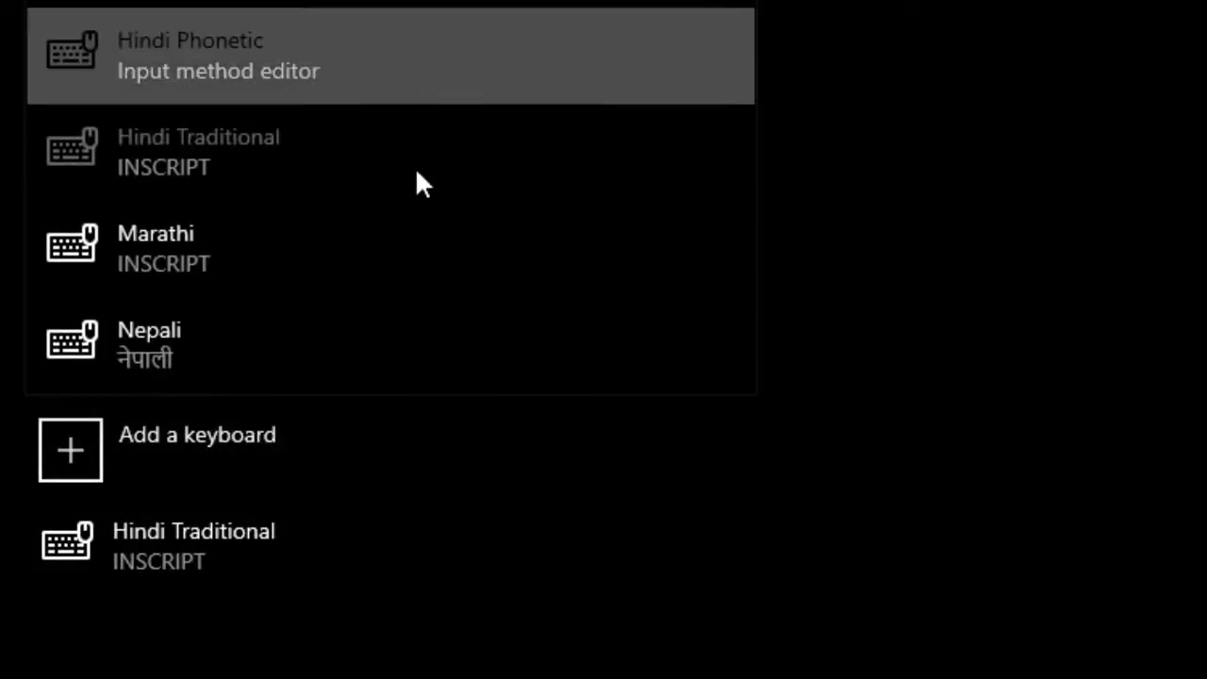
{"action": "scroll", "coordinate": [339, 9], "scroll_direction": "up", "scroll_amount": 2}
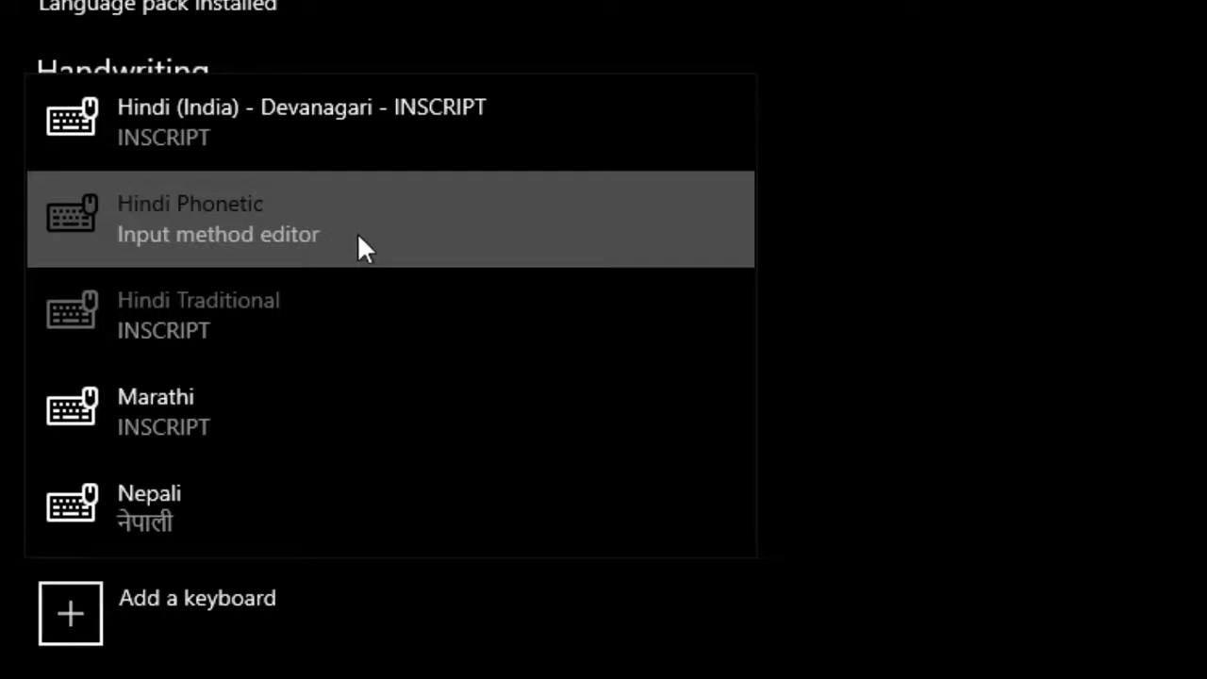
{"action": "left_click", "coordinate": [401, 224]}
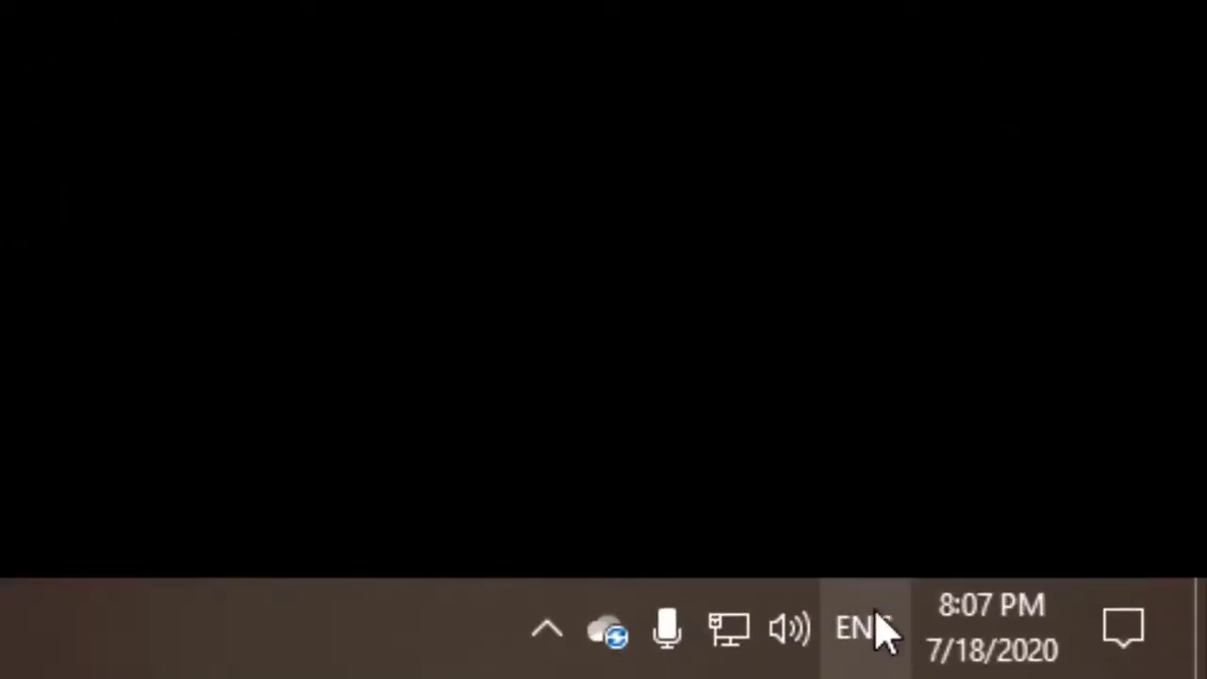
Display the list of input methods to examine the keyboards available for switching.
{"action": "mouse_move", "coordinate": [884, 660]}
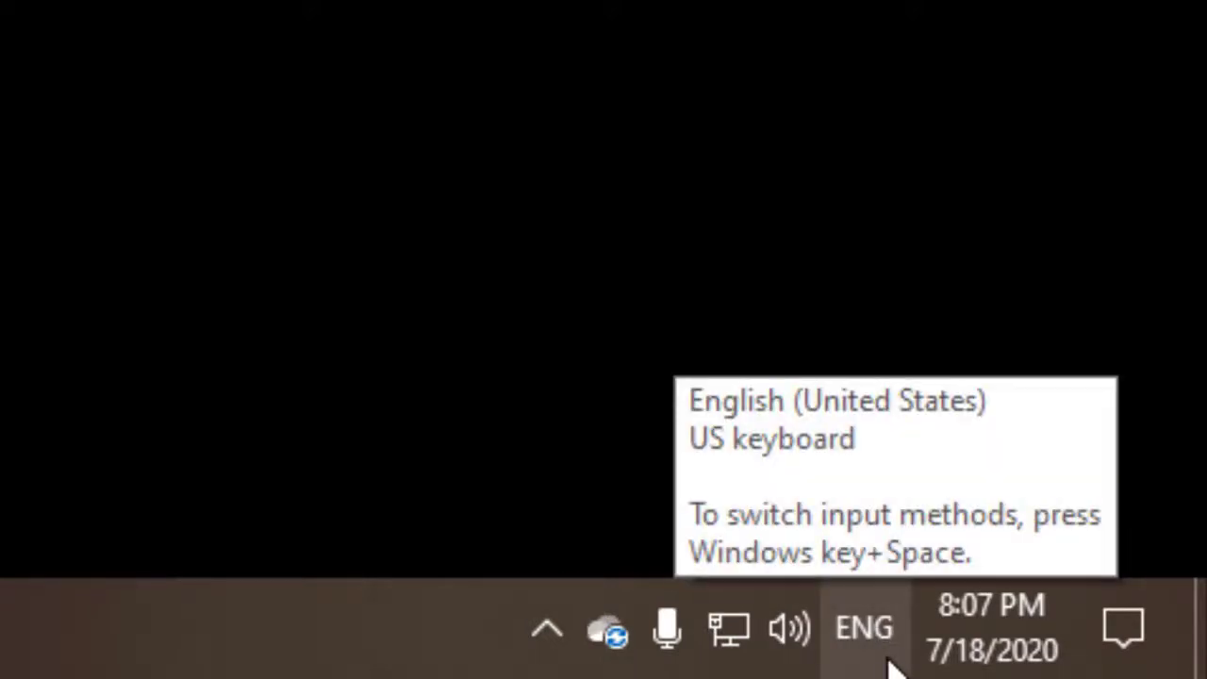
{"action": "left_click", "coordinate": [887, 658]}
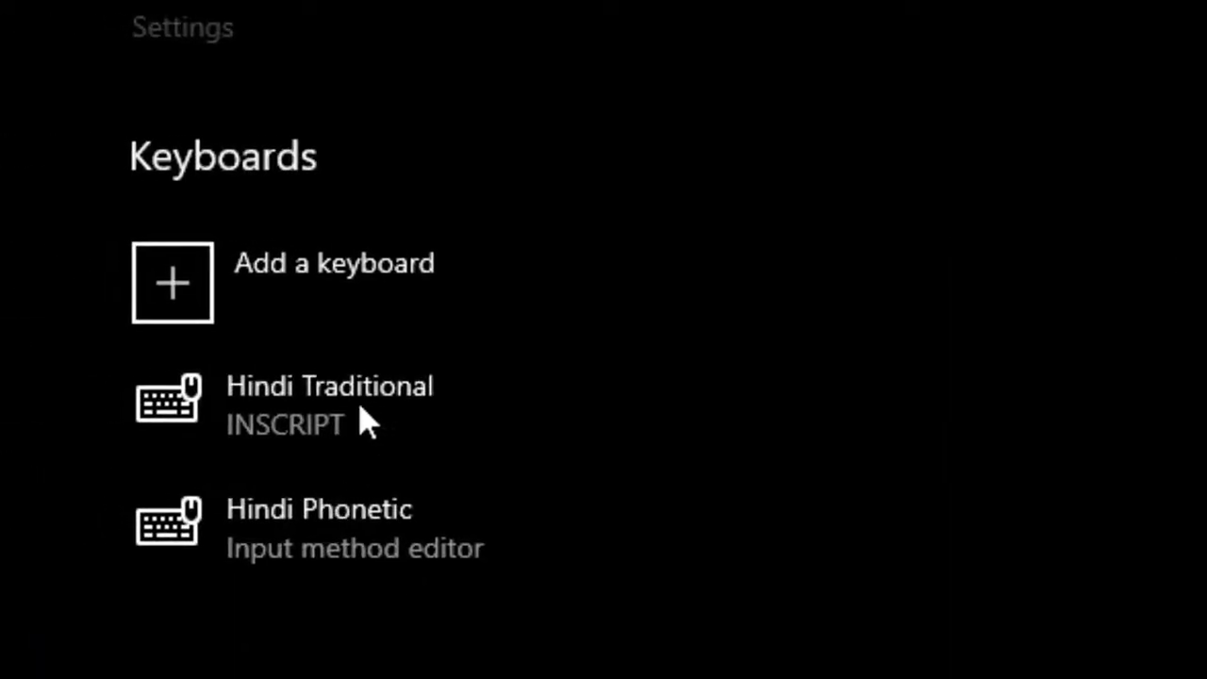
Remove the Hindi Traditional INSCRIPT keyboard and display the list of input methods to check the remaining keyboards.
{"action": "left_click", "coordinate": [360, 409]}
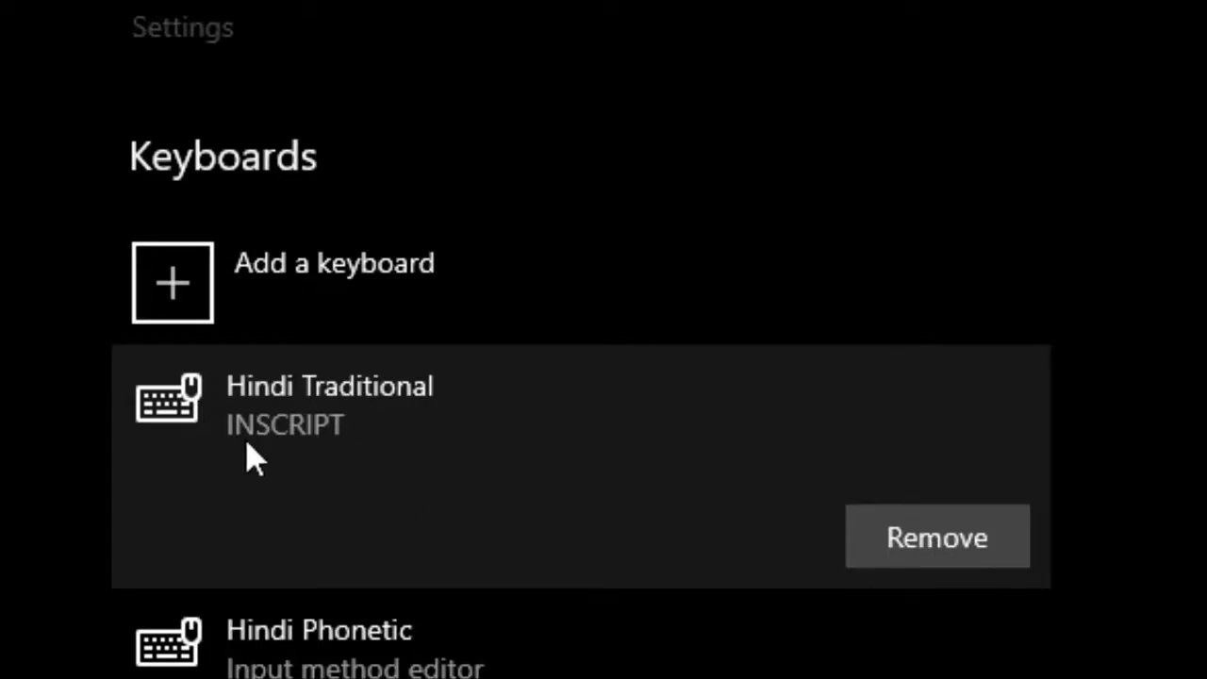
{"action": "left_click", "coordinate": [939, 542]}
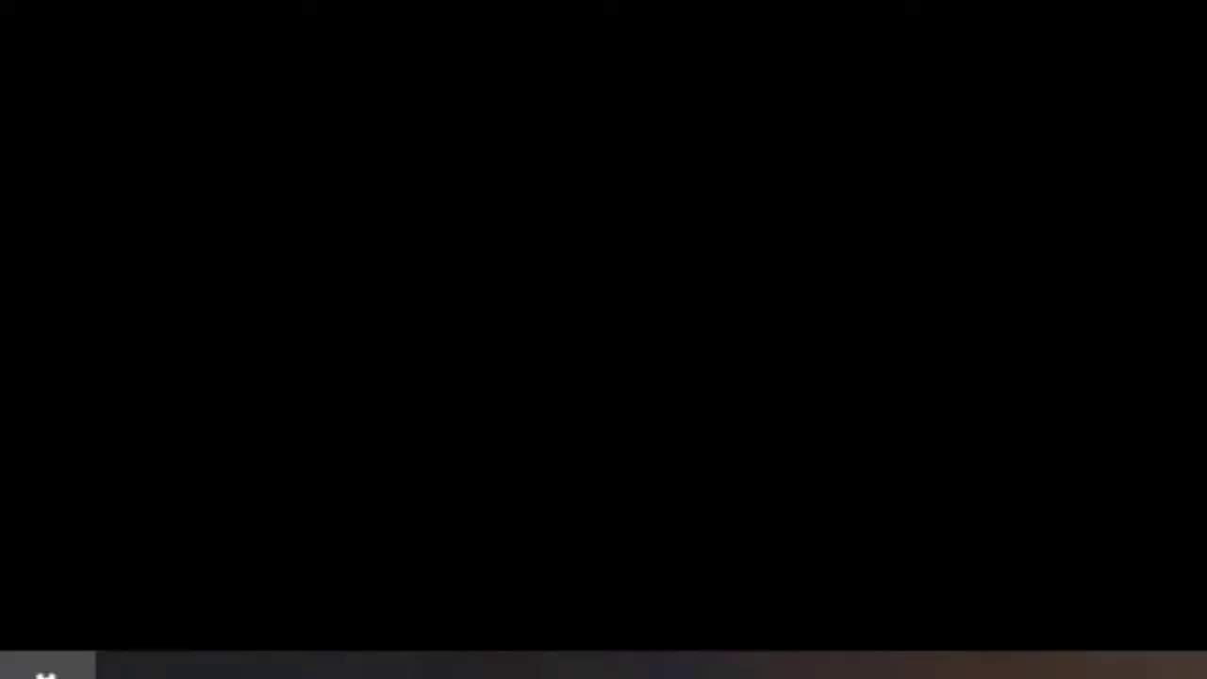
{"action": "left_click", "coordinate": [853, 573]}
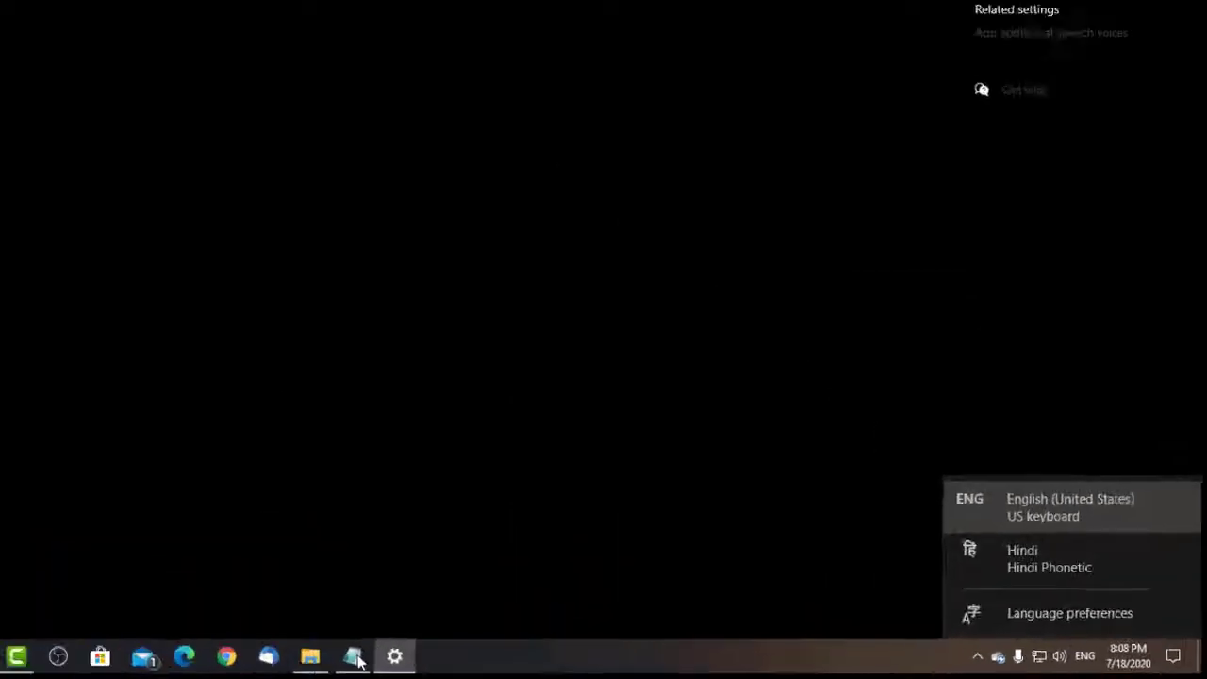
Switch to Notepad and enter "English" and "hindi" on separate lines using the US keyboard.
{"action": "left_click", "coordinate": [463, 669]}
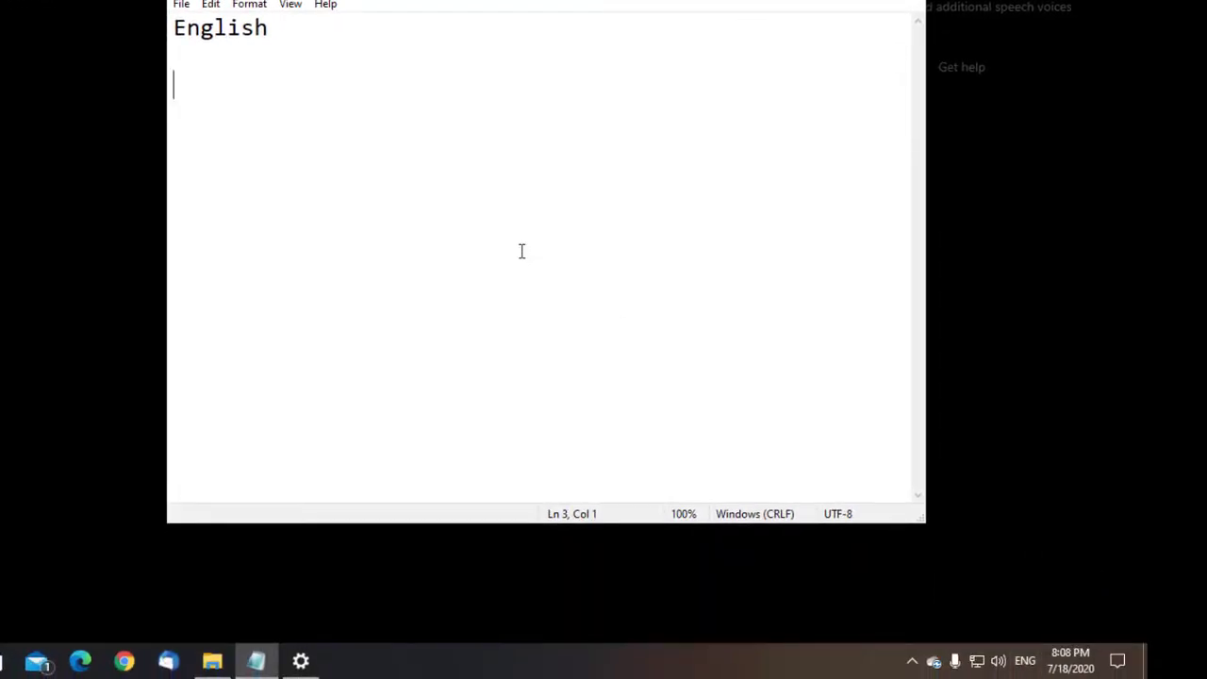
{"action": "type", "text": "E"}
{"action": "key", "text": "BackSpace"}
{"action": "type", "text": "English"}
{"action": "key", "text": "Return"}
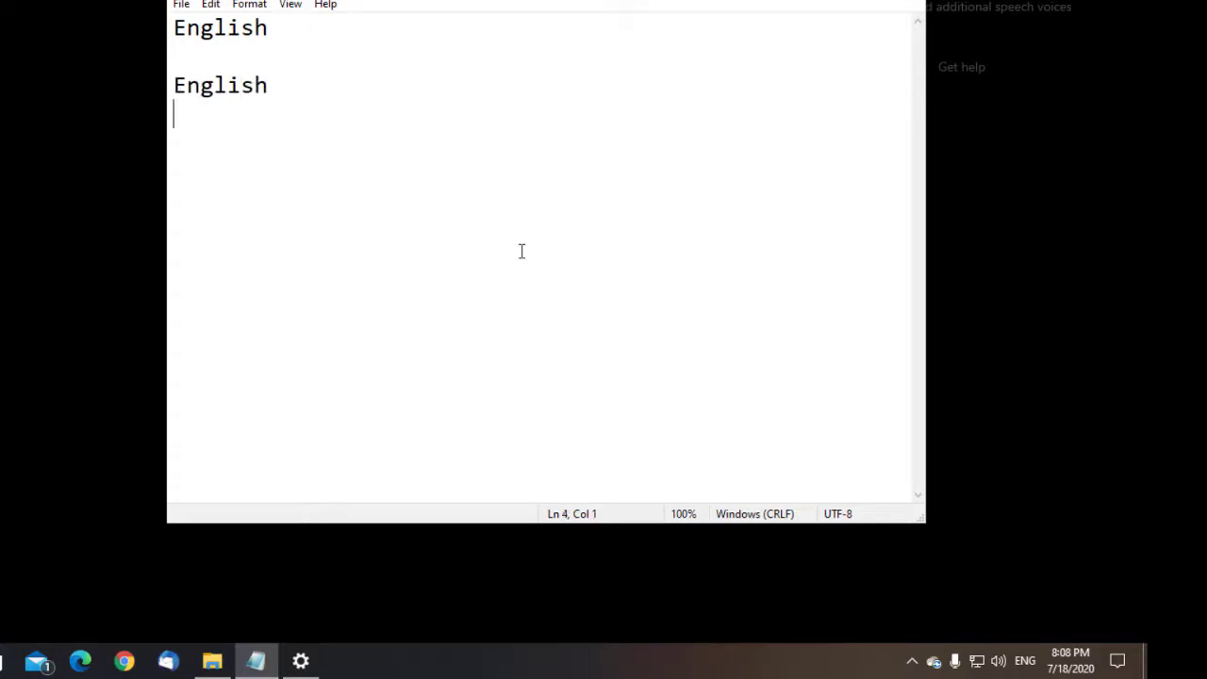
{"action": "type", "text": "hindi"}
{"action": "key", "text": "Return"}
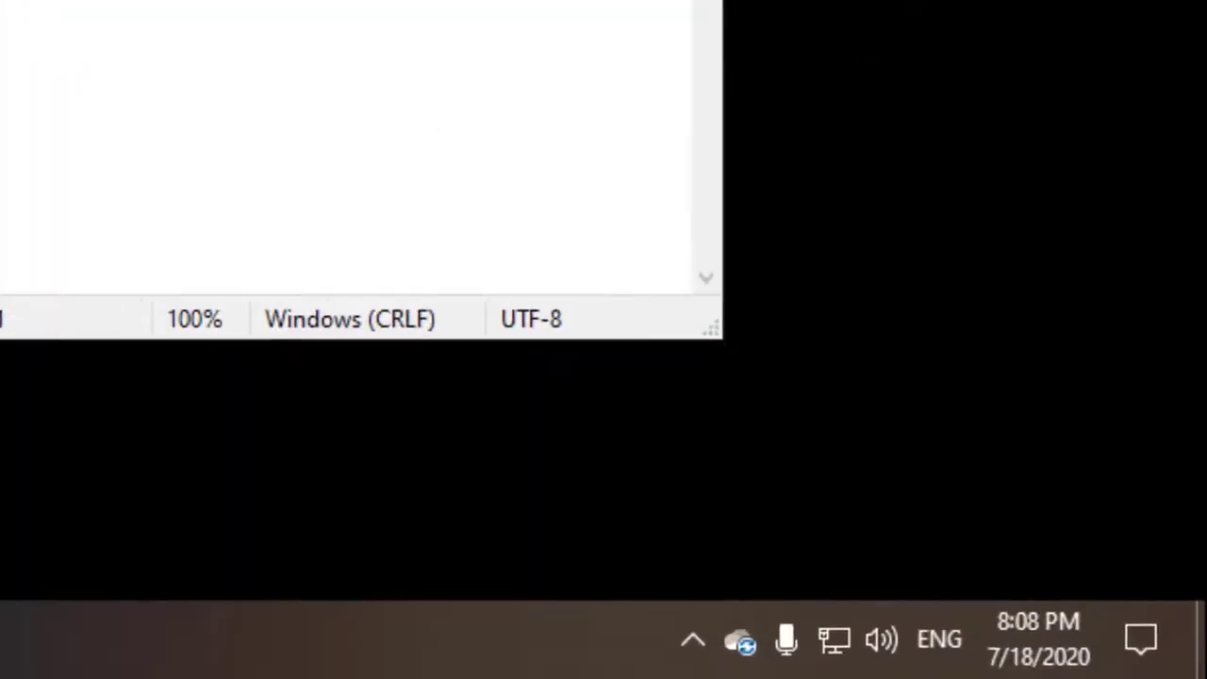
Cycle through the installed input methods and switch the typing language to Hindi Phonetic.
{"action": "left_click", "coordinate": [958, 660]}
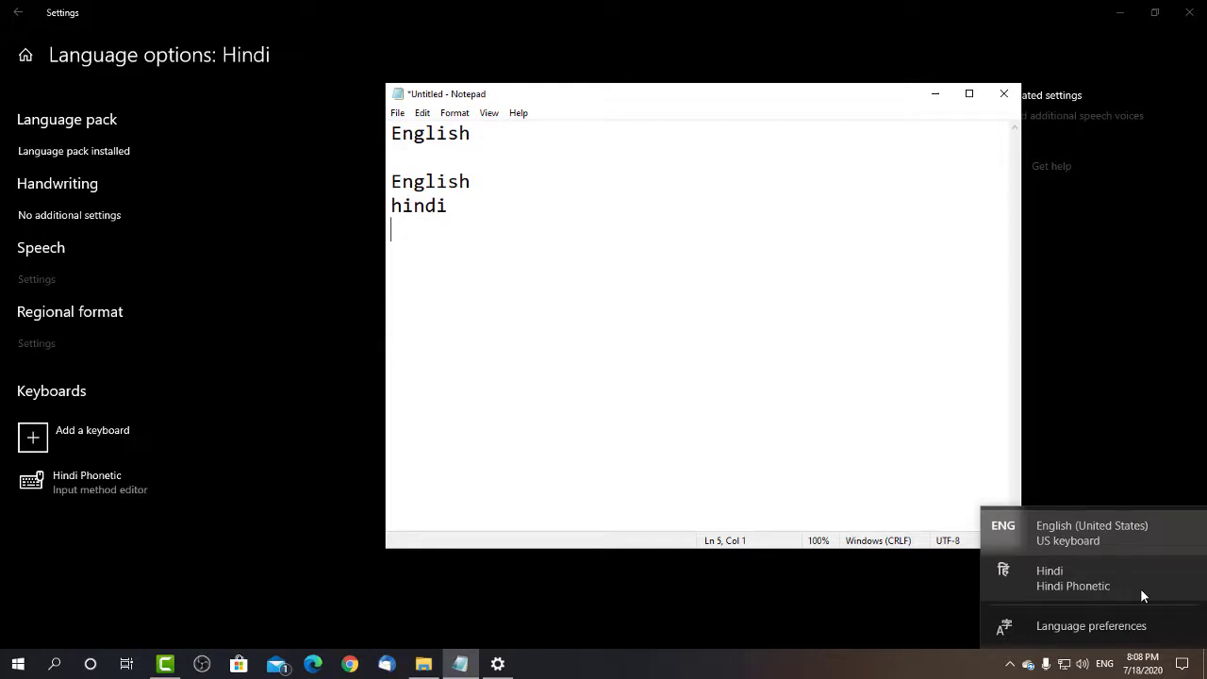
{"action": "key", "text": "super+space"}
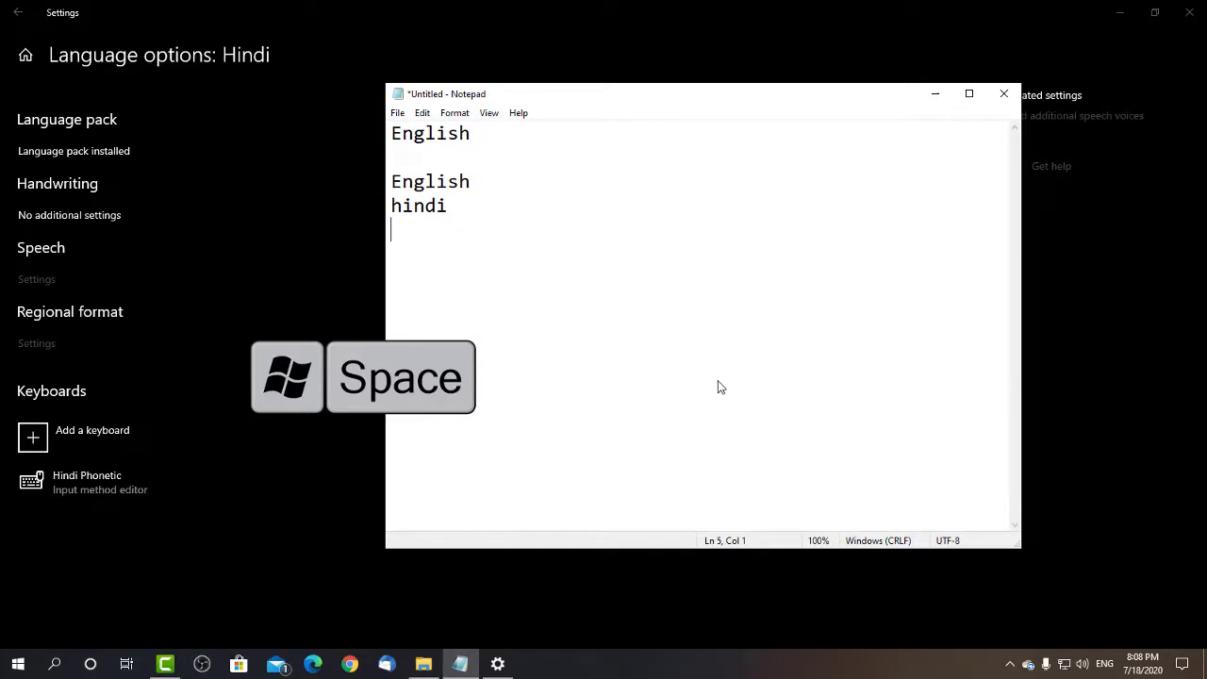
{"action": "key", "text": "super+space"}
{"action": "key", "text": "super+space"}
{"action": "key", "text": "super+space"}
{"action": "key", "text": "super+space"}
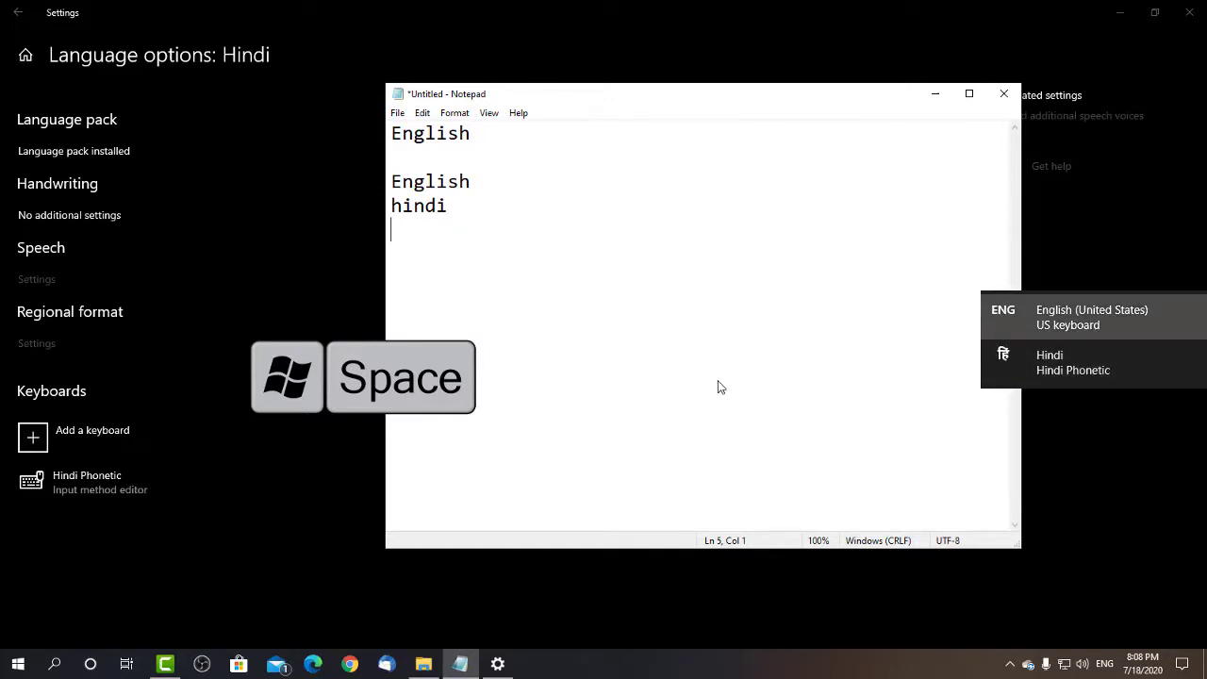
{"action": "key", "text": "super+space"}
{"action": "key", "text": "super+space"}
{"action": "key", "text": "super+space"}
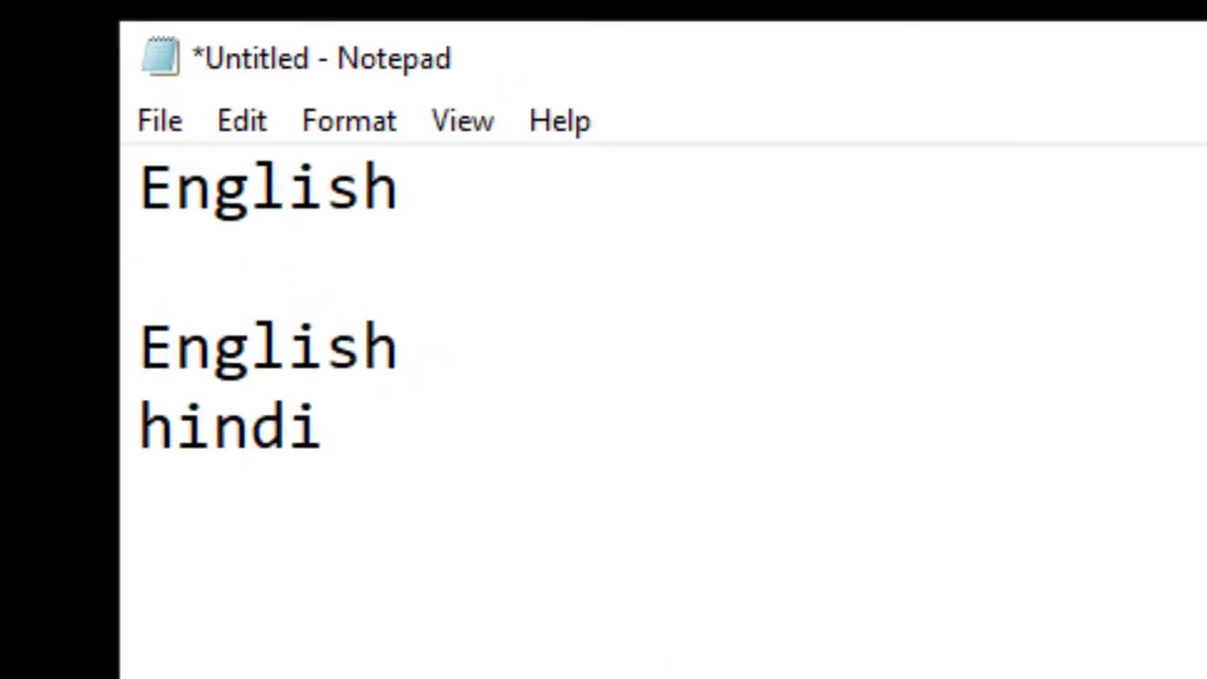
Write "हिन्दी भाषा" on the empty last line by converting the phonetic spellings "hindi" and "bhaasha".
{"action": "type", "text": "hindi"}
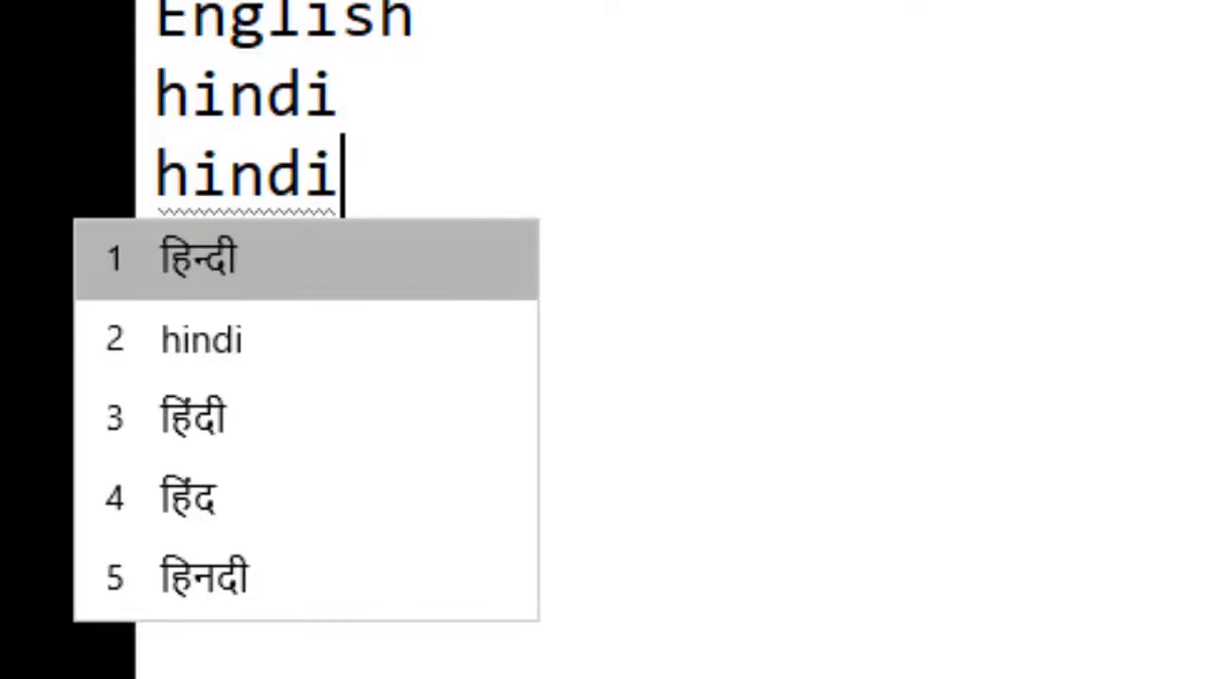
{"action": "key", "text": "Return"}
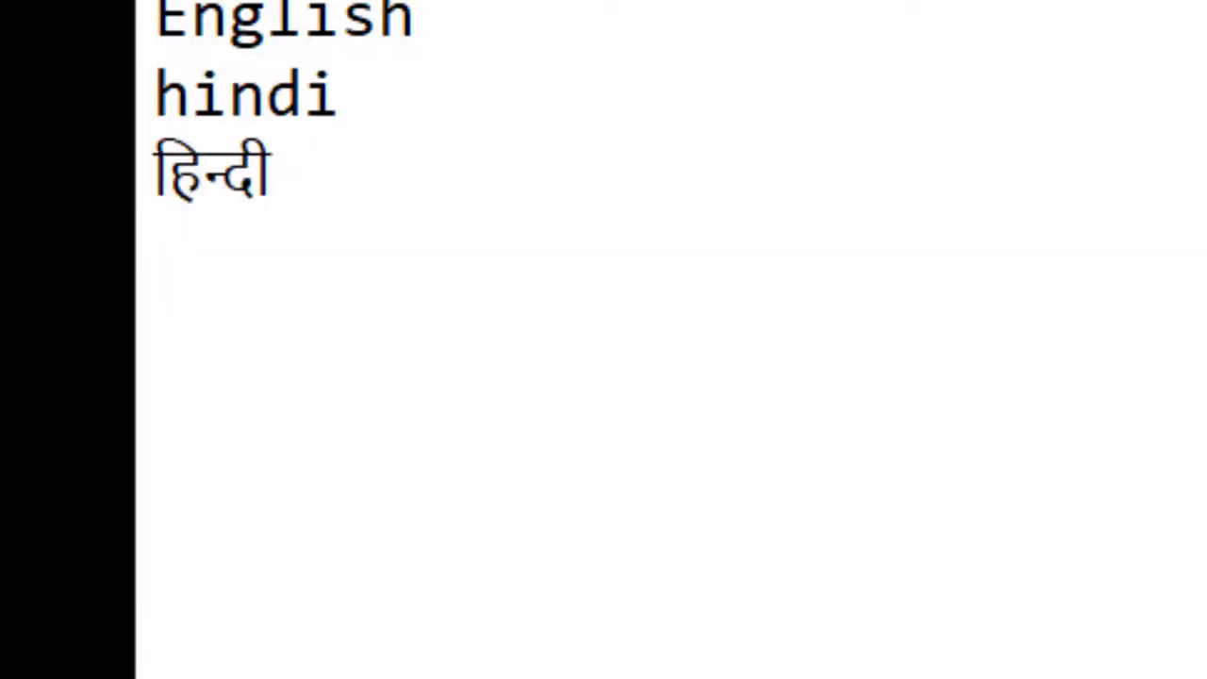
{"action": "type", "text": "bhaasha"}
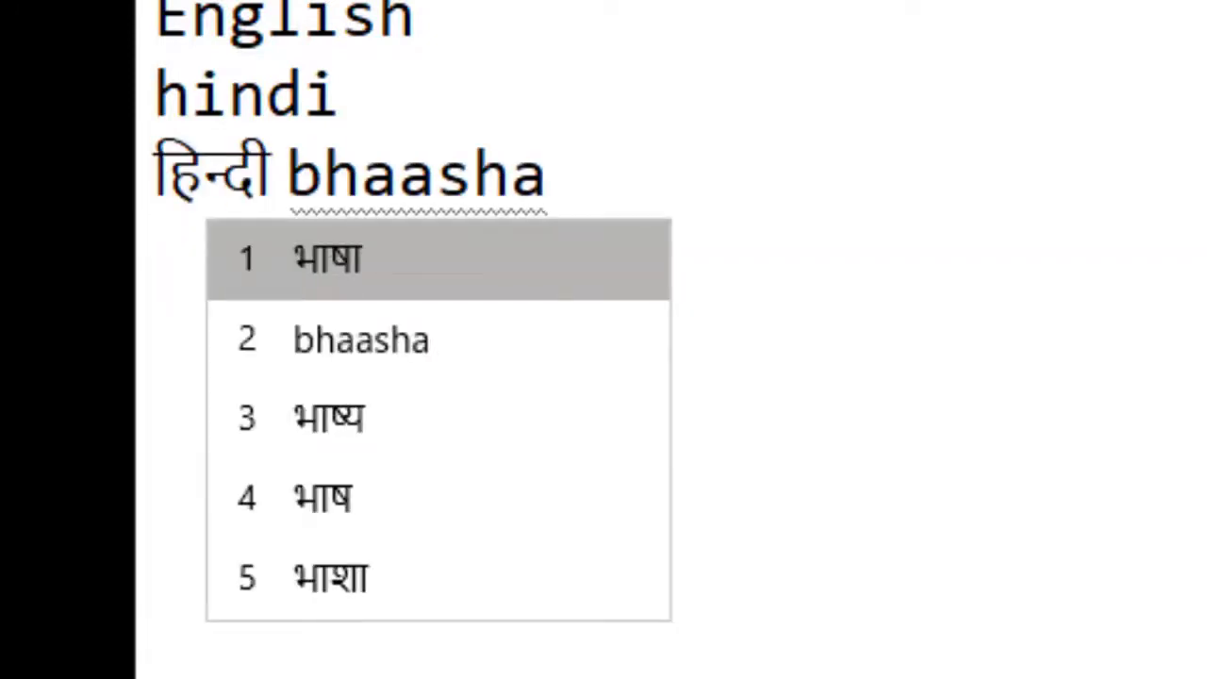
{"action": "key", "text": "space"}
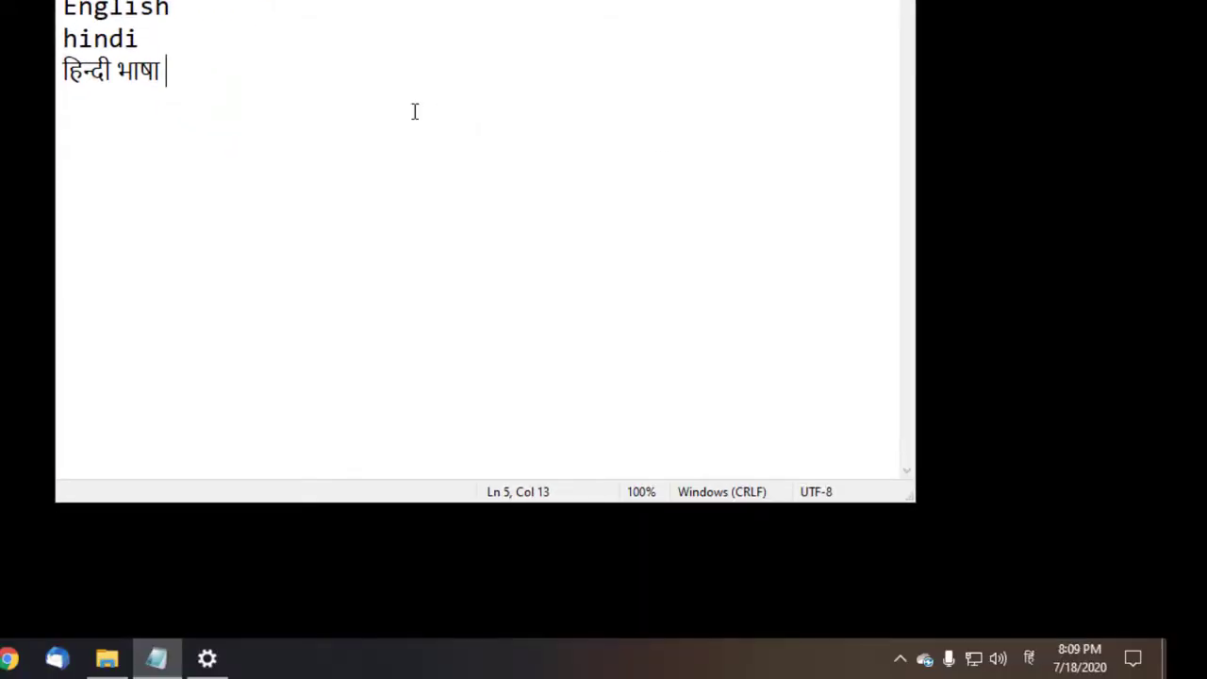
Cycle through the input methods and switch the typing language back to English (United States).
{"action": "key", "text": "super+space"}
{"action": "key", "text": "super+space"}
{"action": "key", "text": "super+space"}
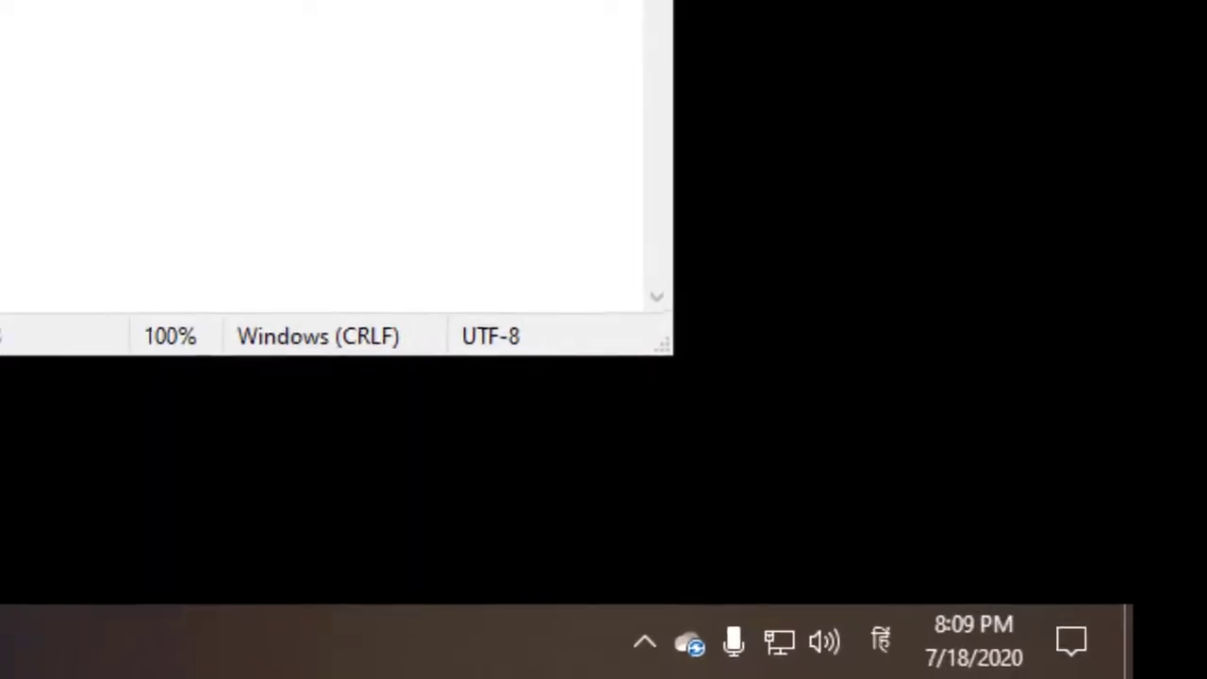
{"action": "left_click", "coordinate": [992, 655]}
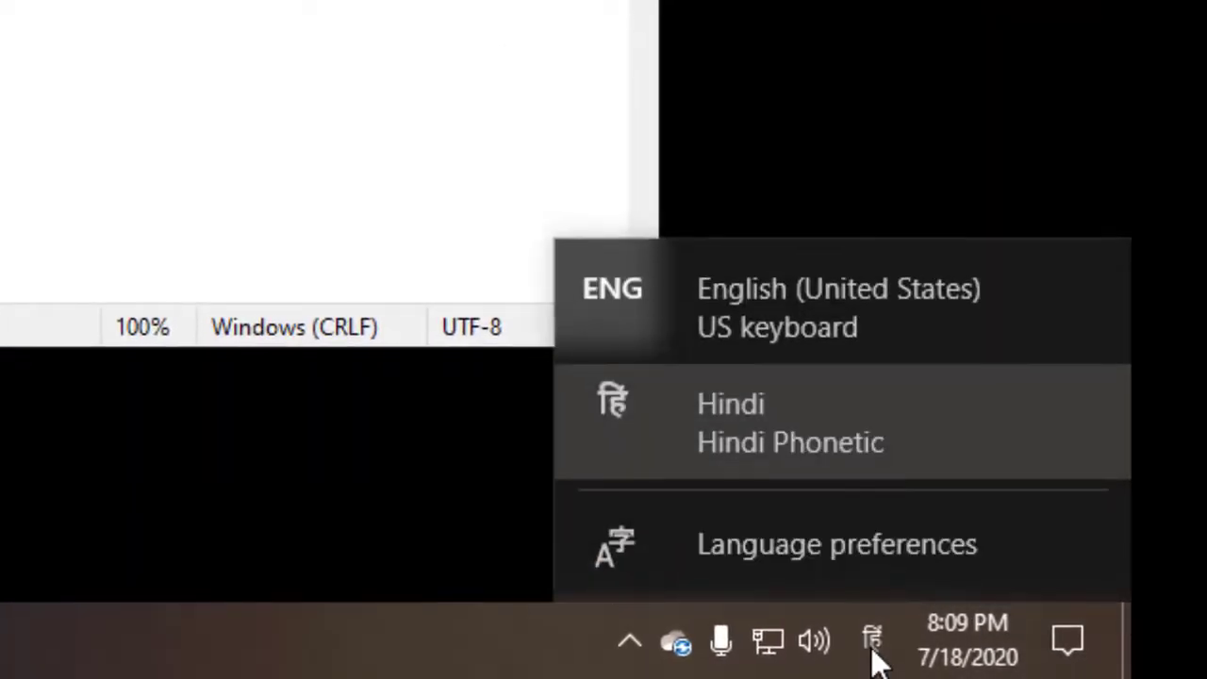
{"action": "left_click", "coordinate": [869, 329]}
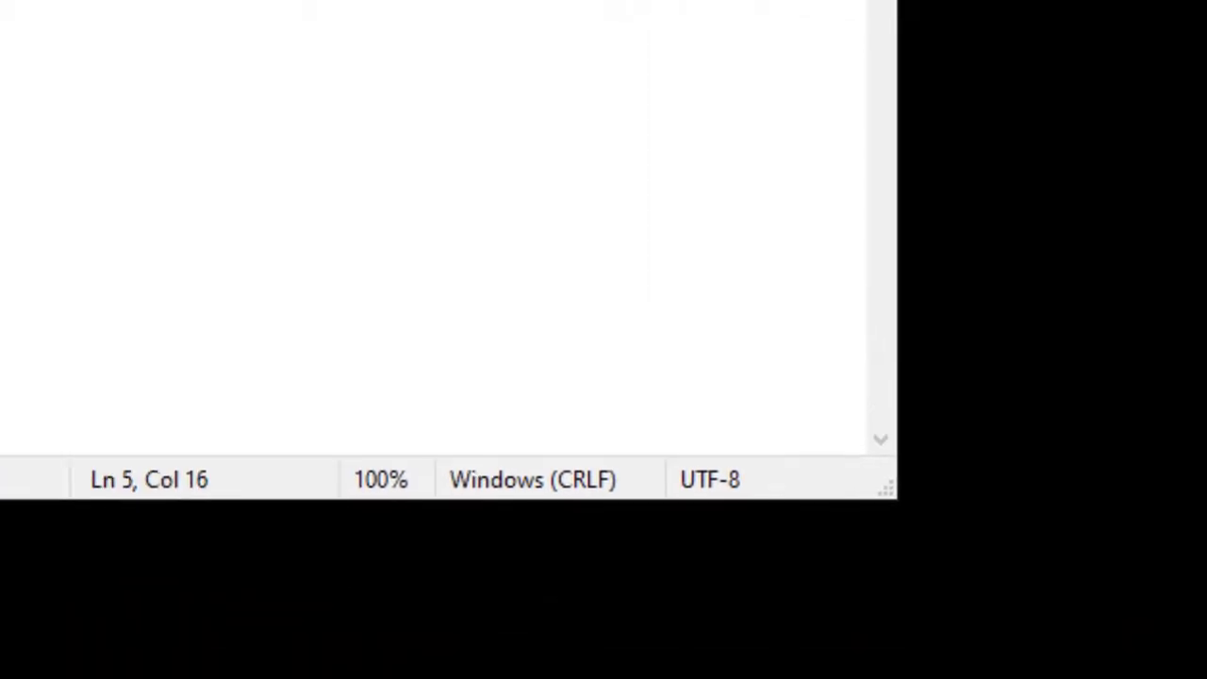
Add "english hindi bhasha" after the Hindi words and select all the text in the document.
{"action": "type", "text": "lish hind"}
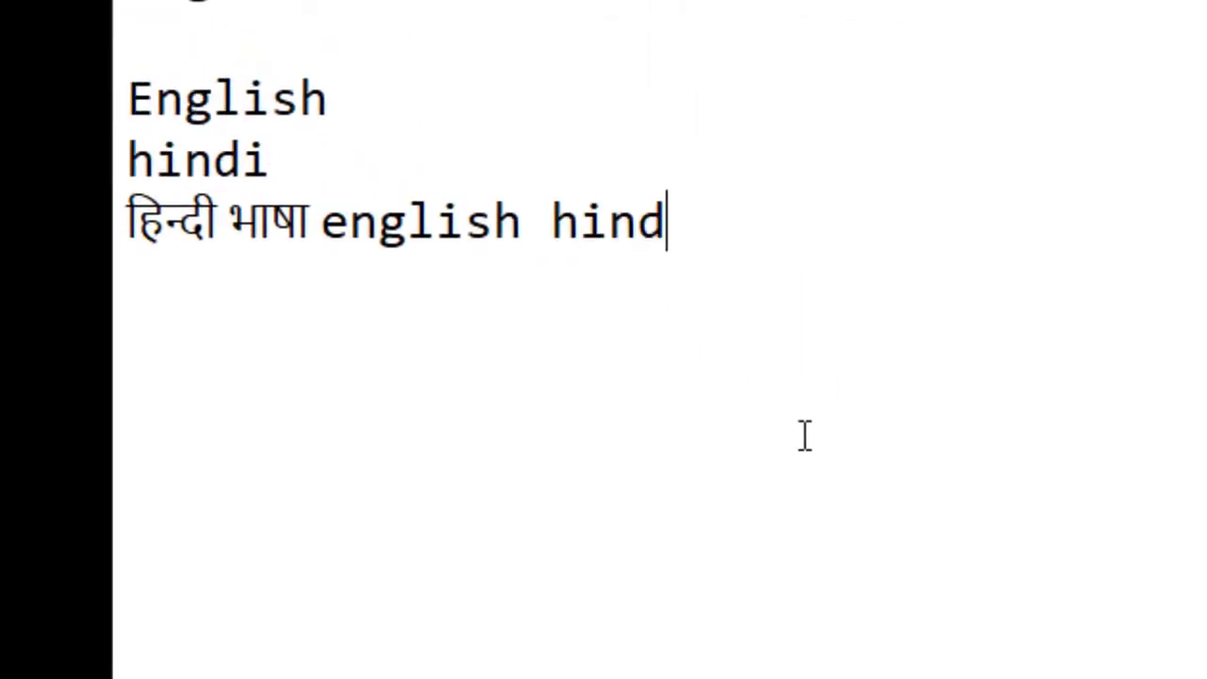
{"action": "type", "text": "i bhasha"}
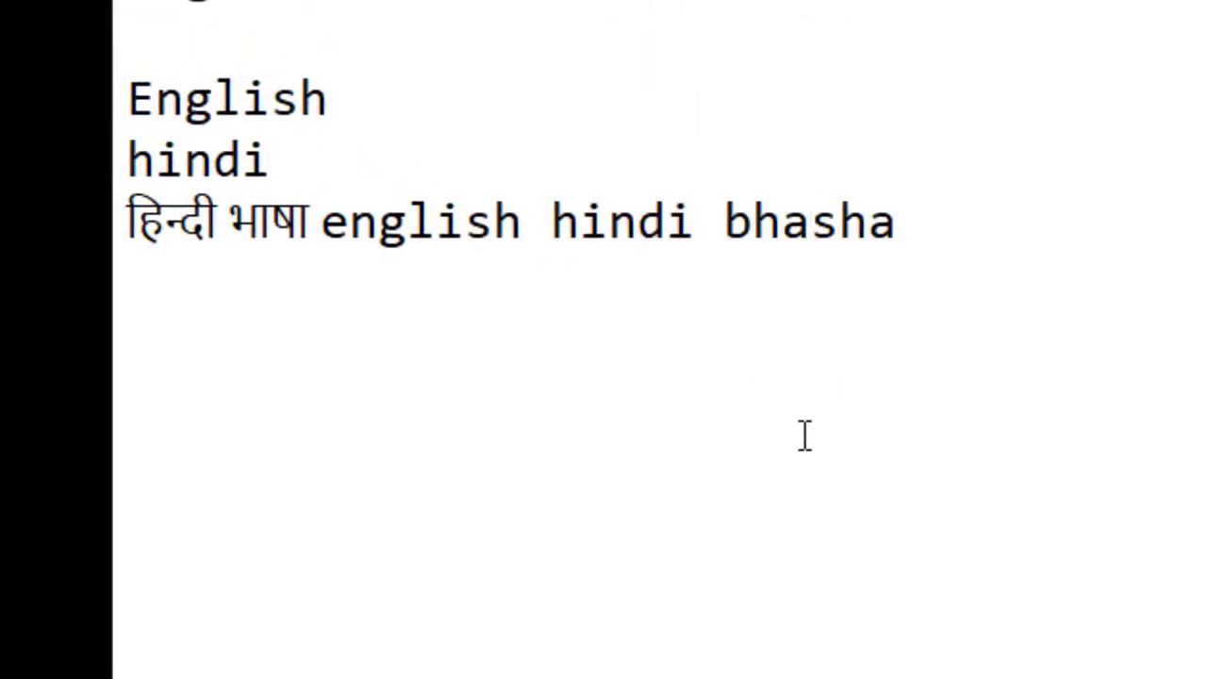
{"action": "key", "text": "ctrl+shift+Left"}
{"action": "key", "text": "ctrl+shift+Left"}
{"action": "key", "text": "Right"}
{"action": "key", "text": "ctrl+a"}
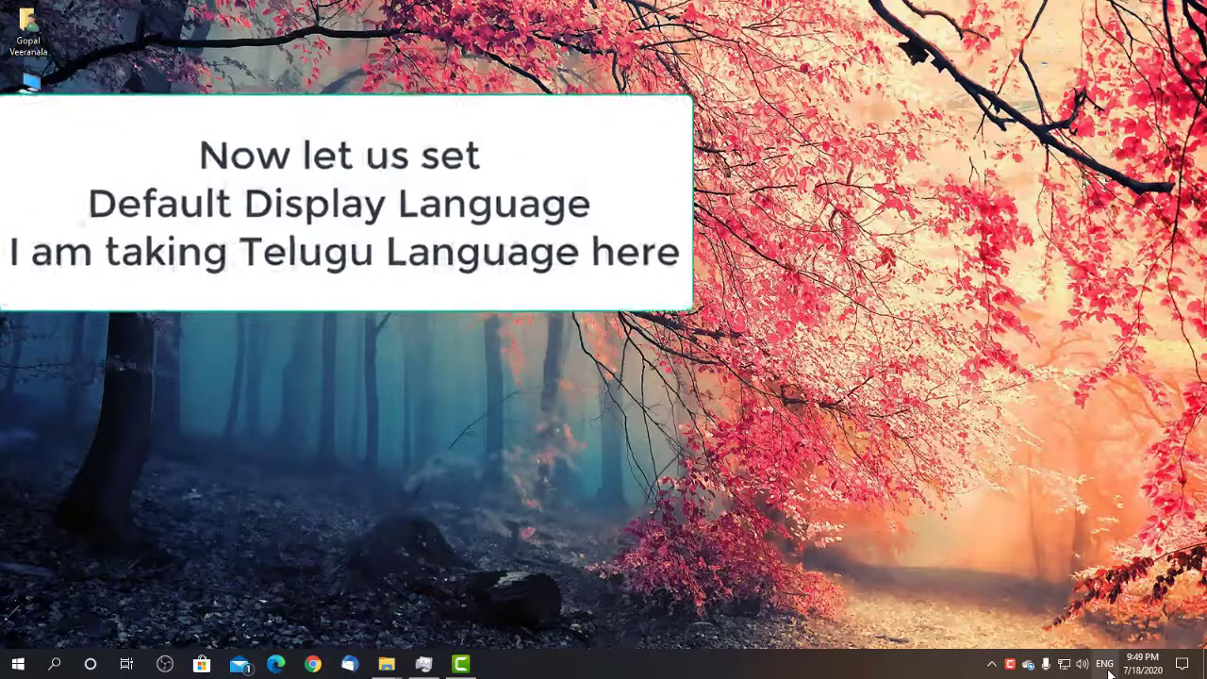
Open the Windows language preferences from the input method list and set the Windows display language to Telugu (తెలుగు).
{"action": "left_click", "coordinate": [1101, 662]}
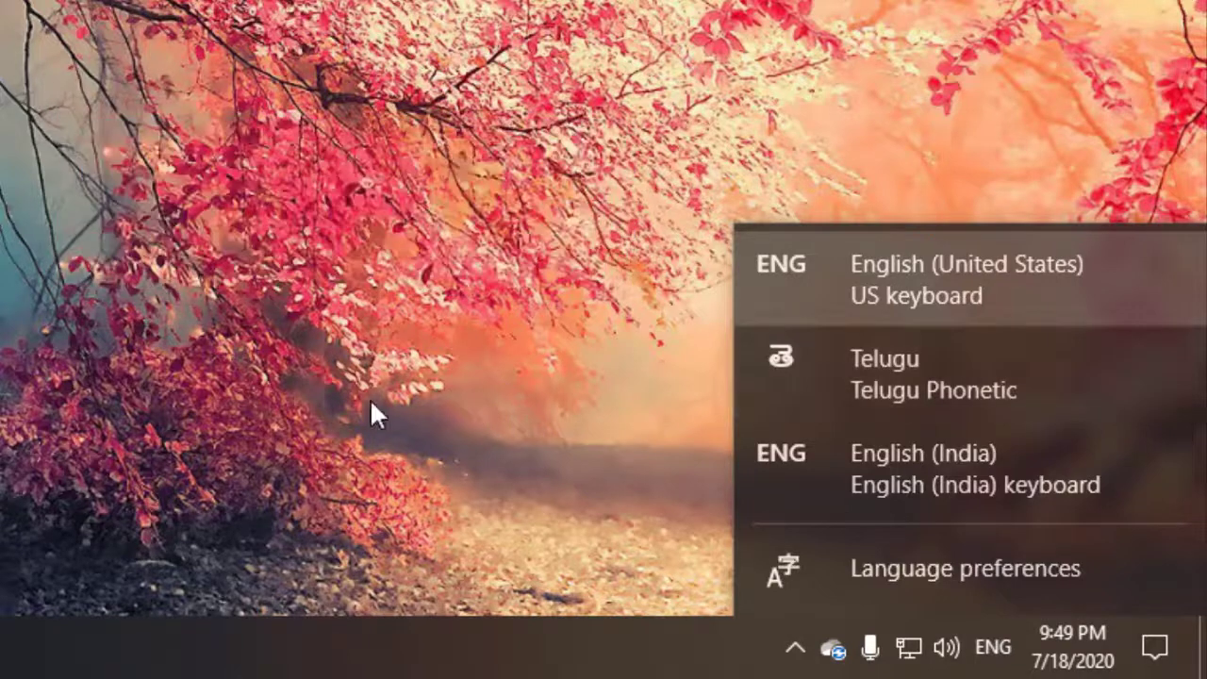
{"action": "left_click", "coordinate": [371, 401]}
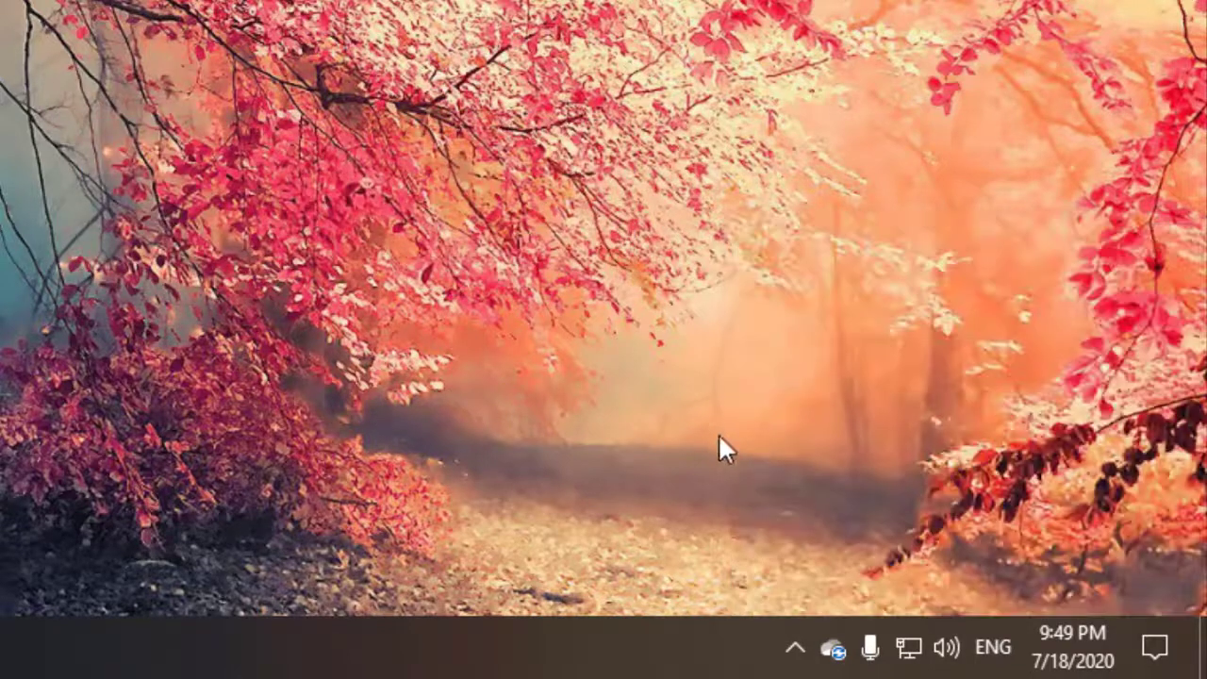
{"action": "left_click", "coordinate": [991, 651]}
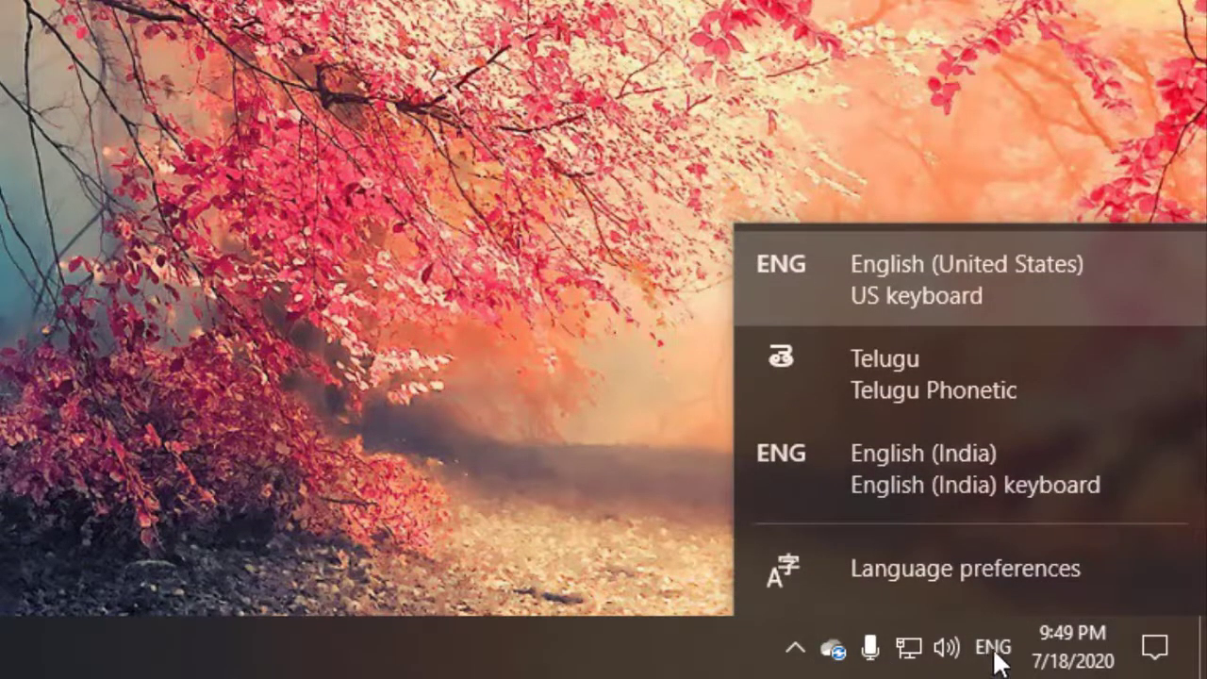
{"action": "left_click", "coordinate": [1113, 577]}
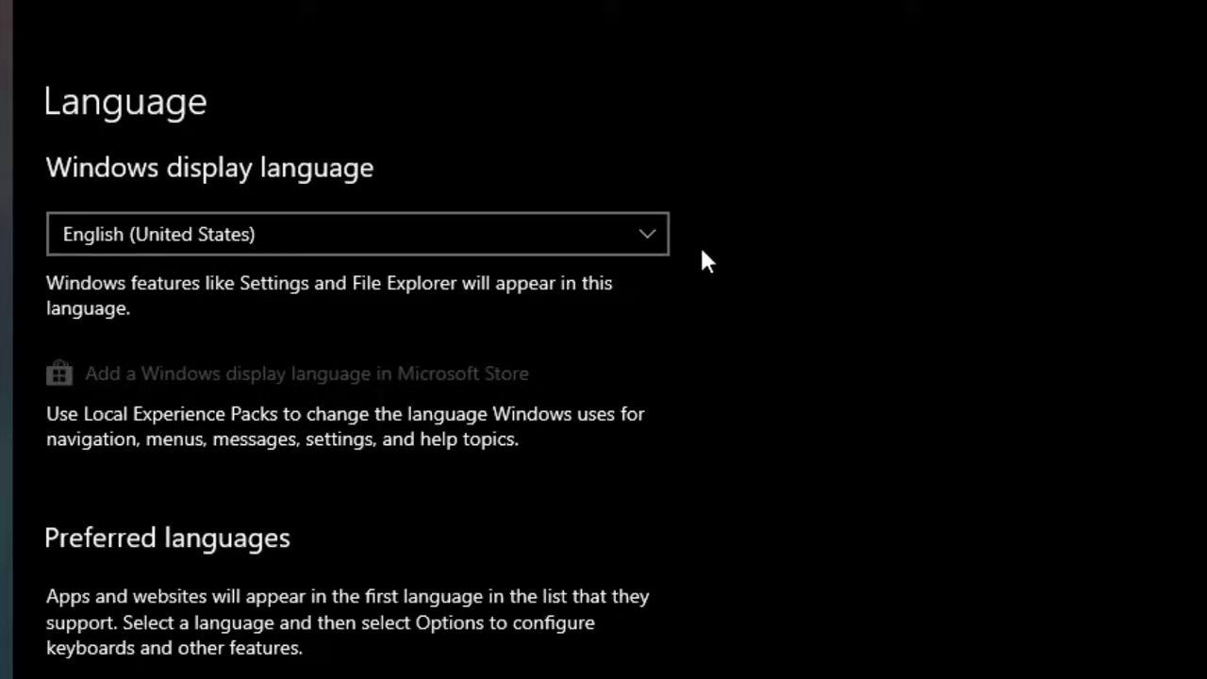
{"action": "left_click", "coordinate": [648, 233]}
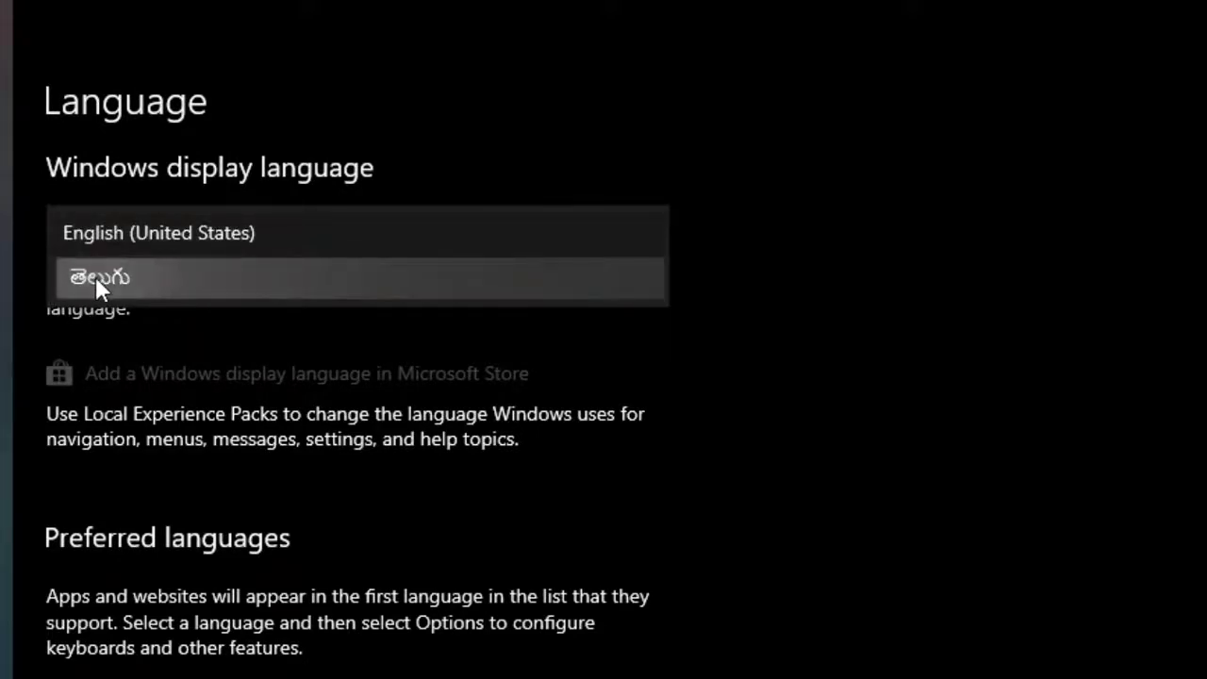
{"action": "left_click", "coordinate": [95, 276]}
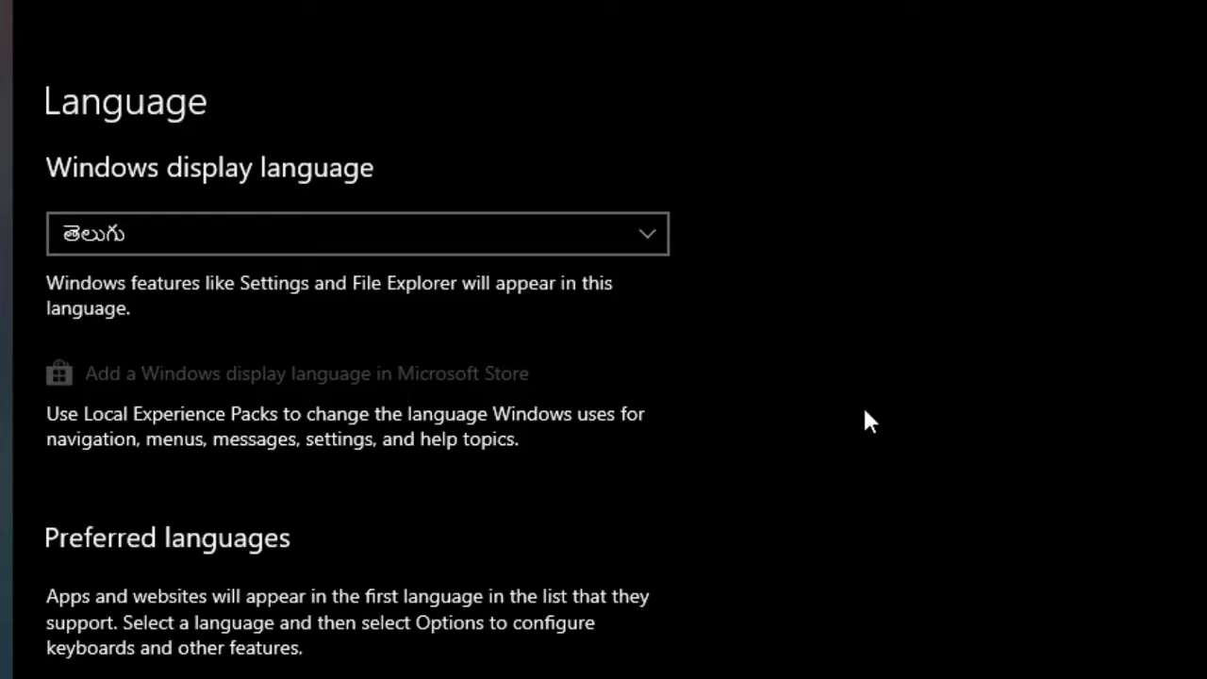